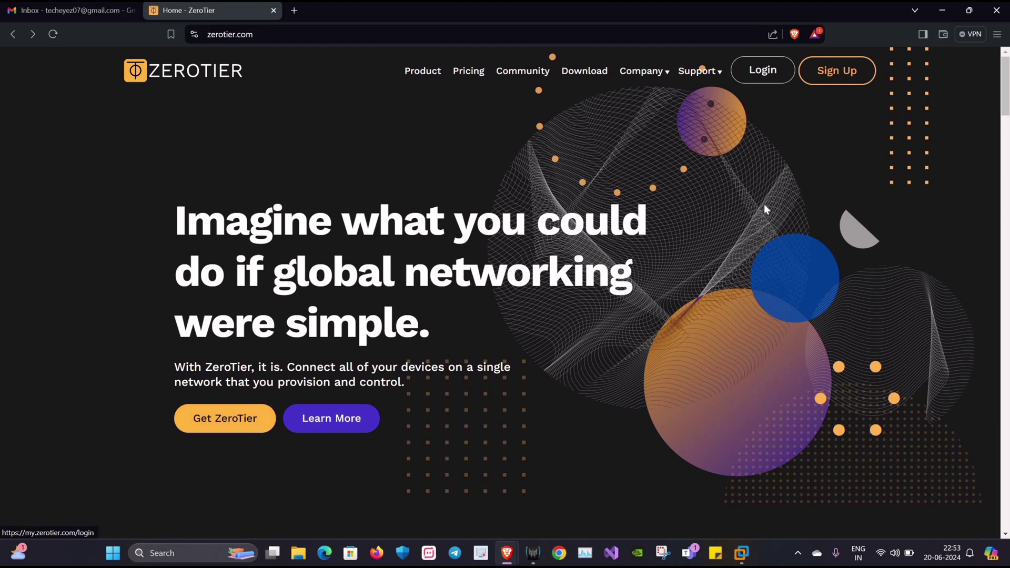
- Open the new ZeroTier account registration form from the Sign Up links
left_click(831, 84)
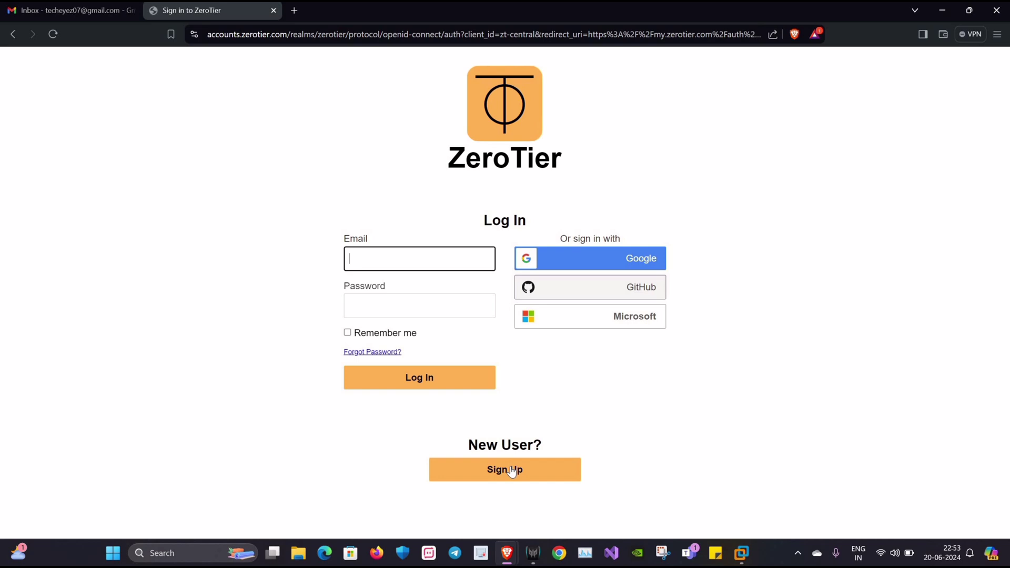
left_click_drag(426, 455, 542, 444)
left_click(505, 470)
- Fill in the name, e-mail and password fields, submit, and check Gmail for the Verify email message
left_click(391, 258)
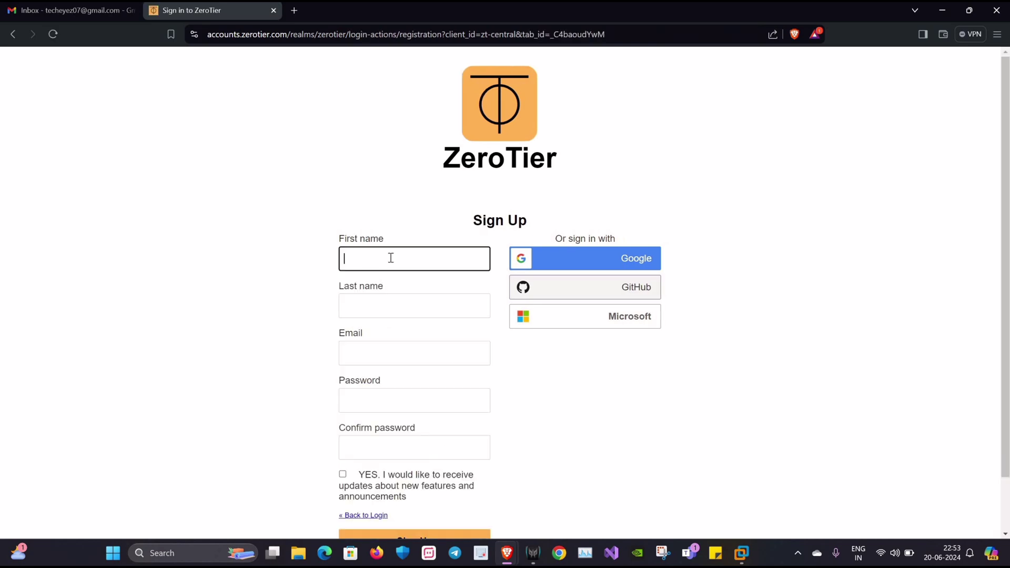
left_click(429, 302)
type("eyez")
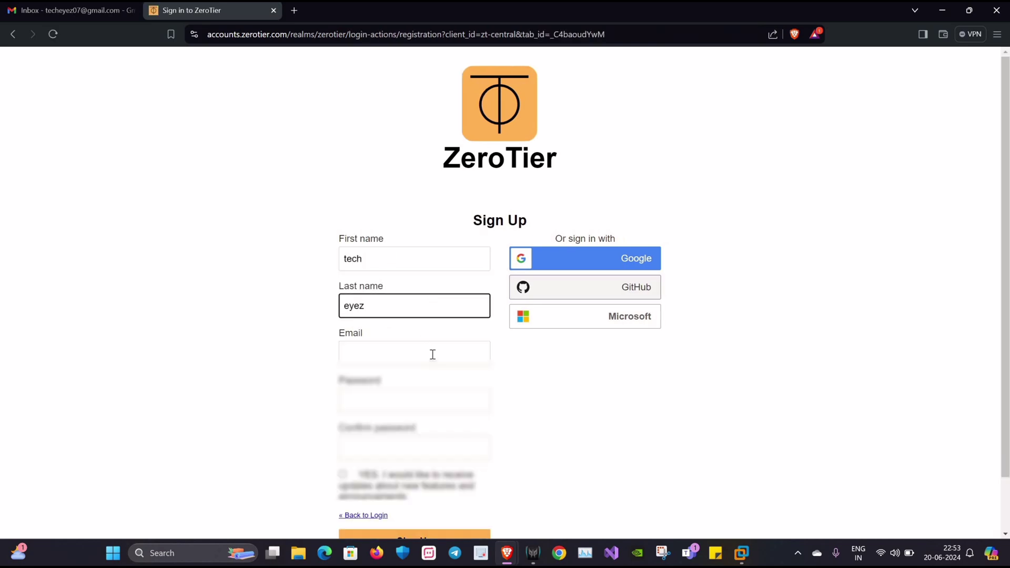
left_click(432, 354)
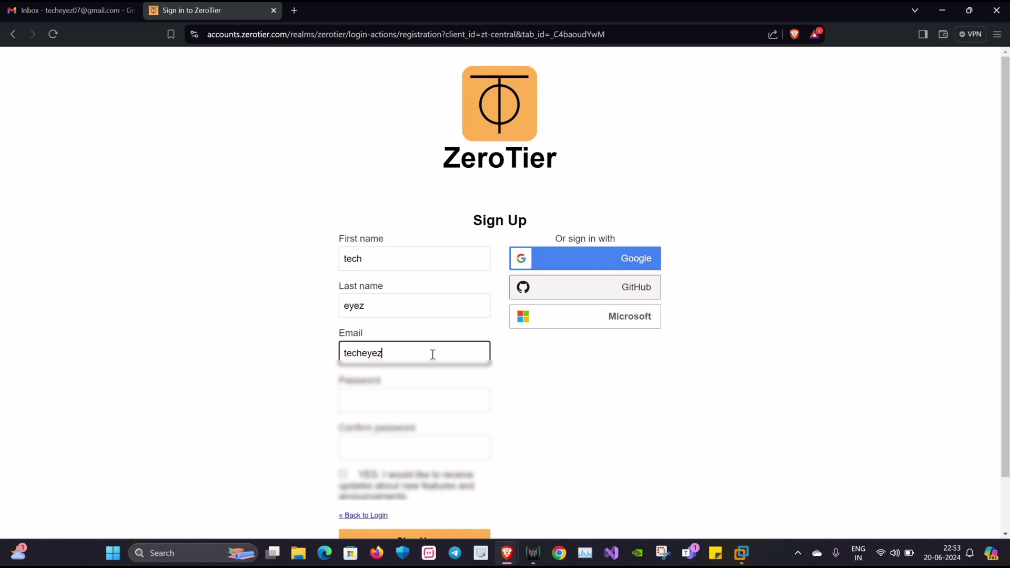
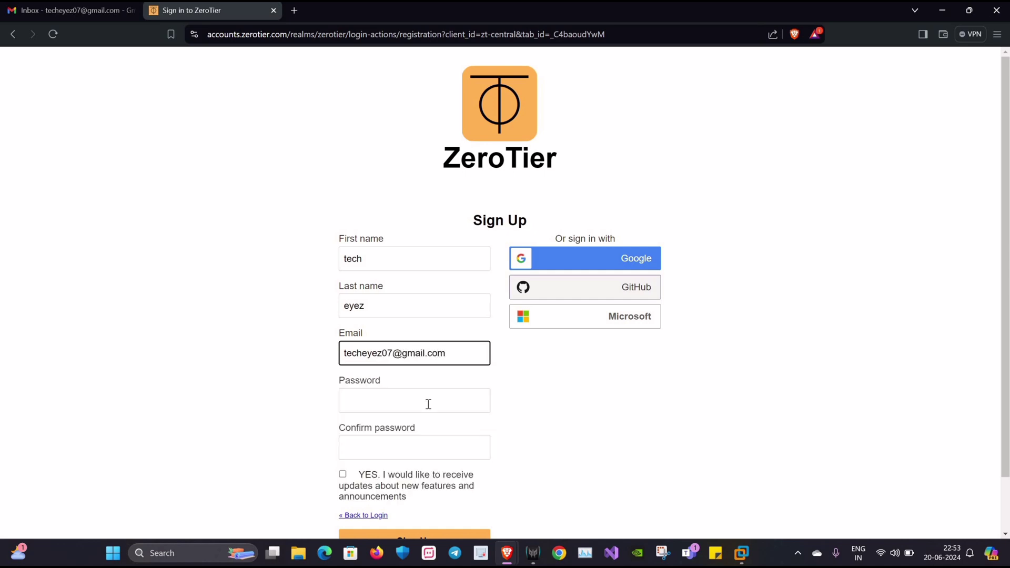
left_click(429, 404)
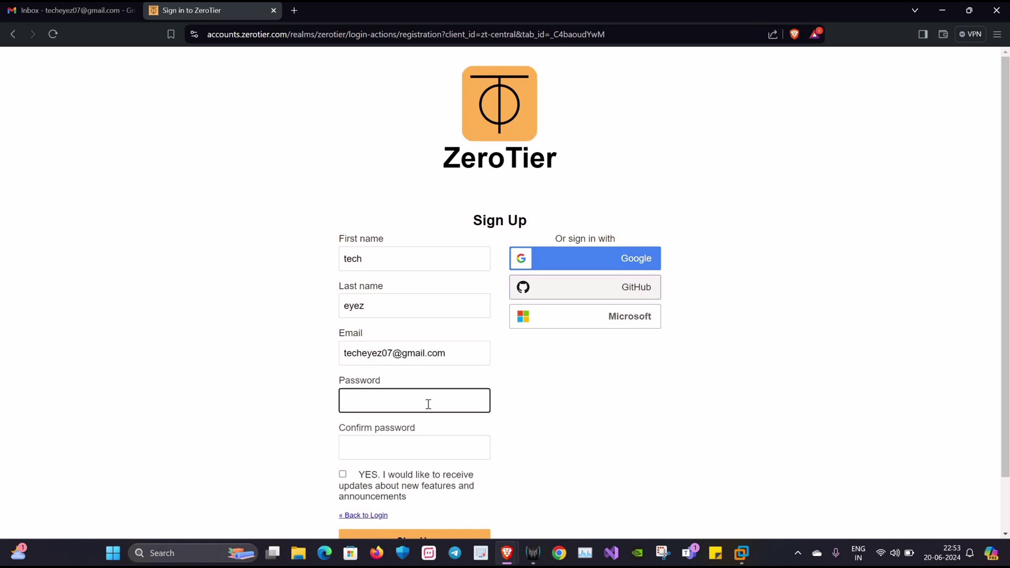
left_click(420, 448)
type("•••")
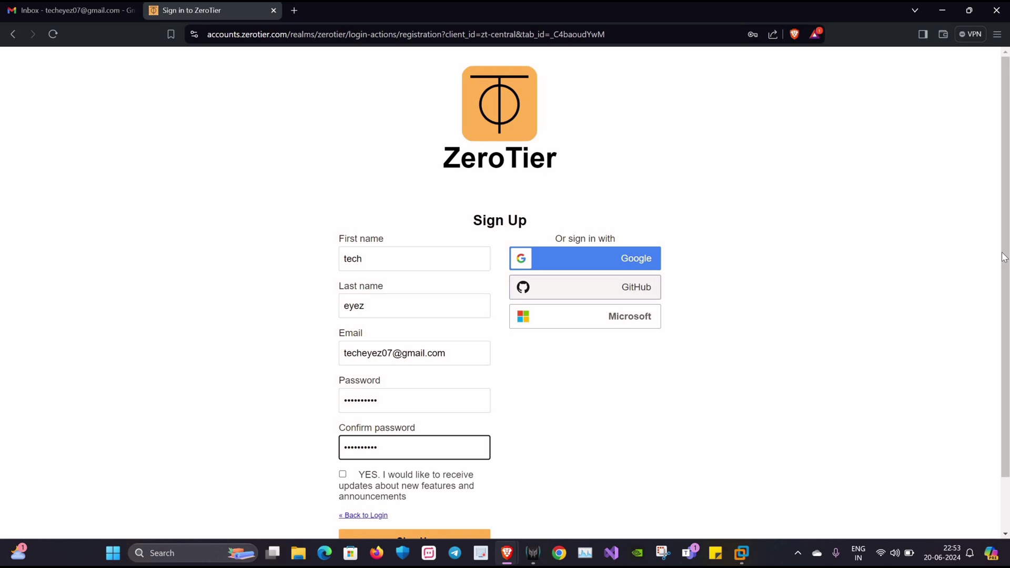
scroll(408, 481, "down", 1)
key("Return")
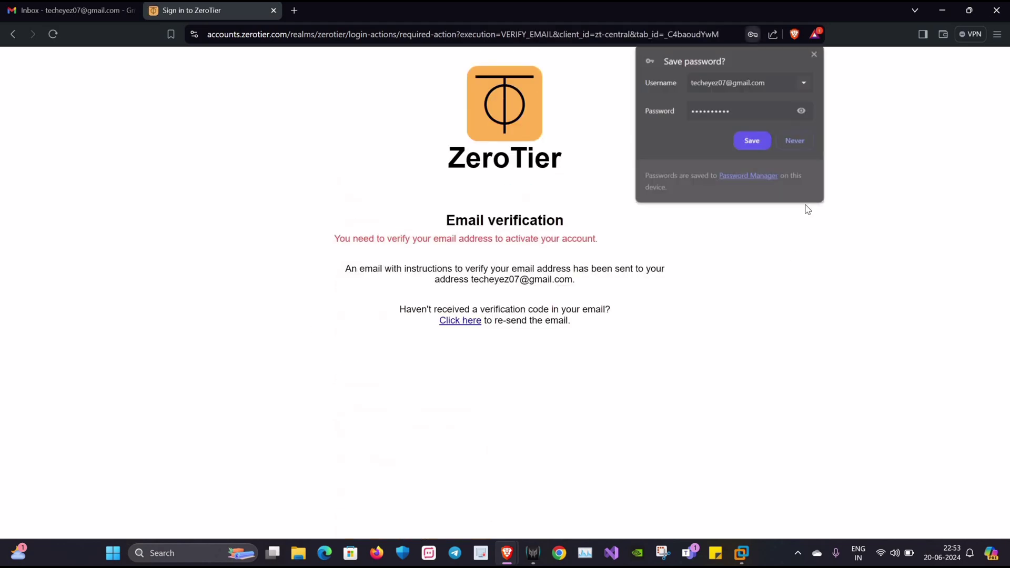
left_click_drag(662, 269, 339, 238)
- After verifying the e-mail, create network big_taylor (192.168.196.0/24) and open its page
left_click(75, 13)
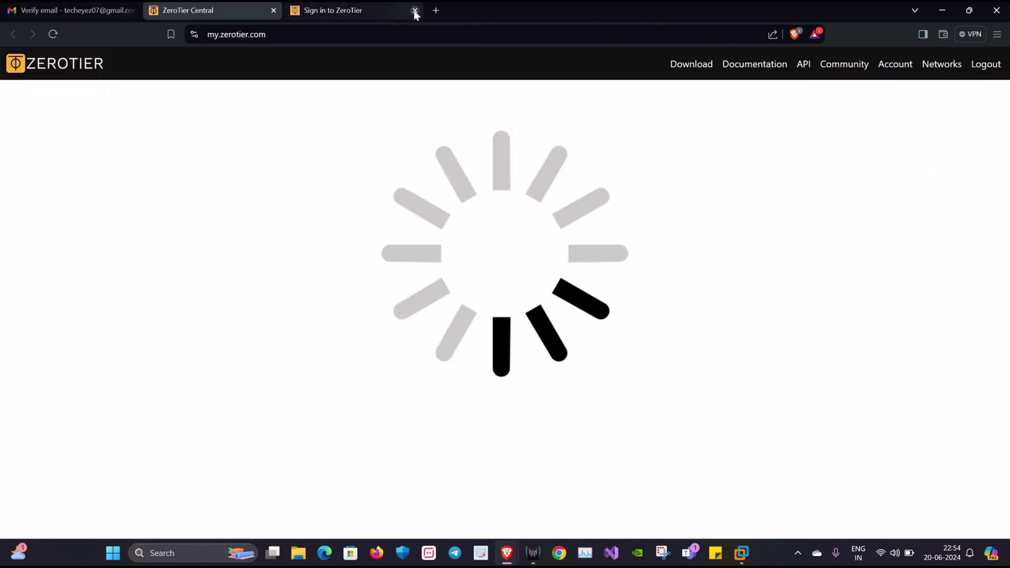
left_click(416, 11)
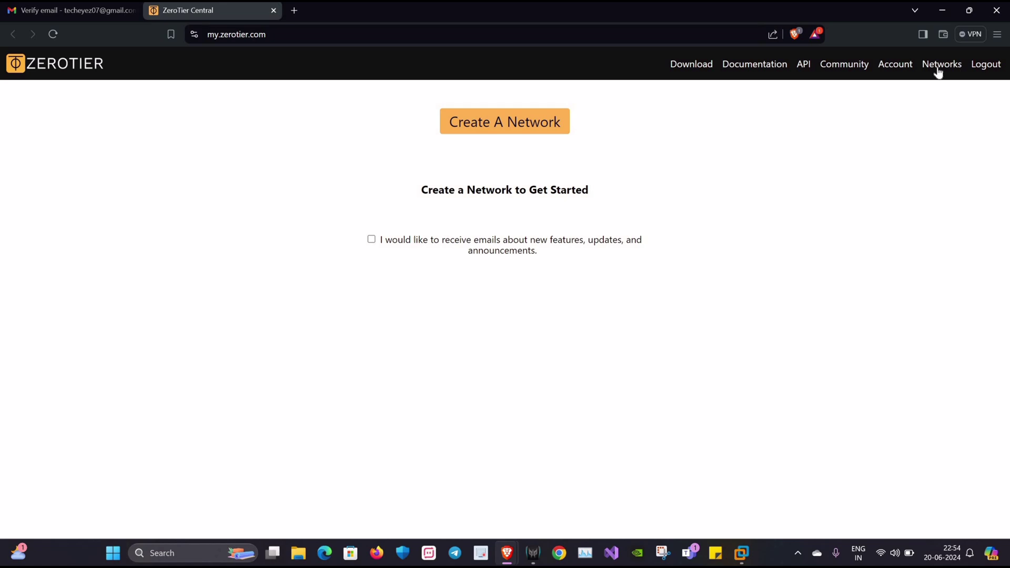
left_click(510, 130)
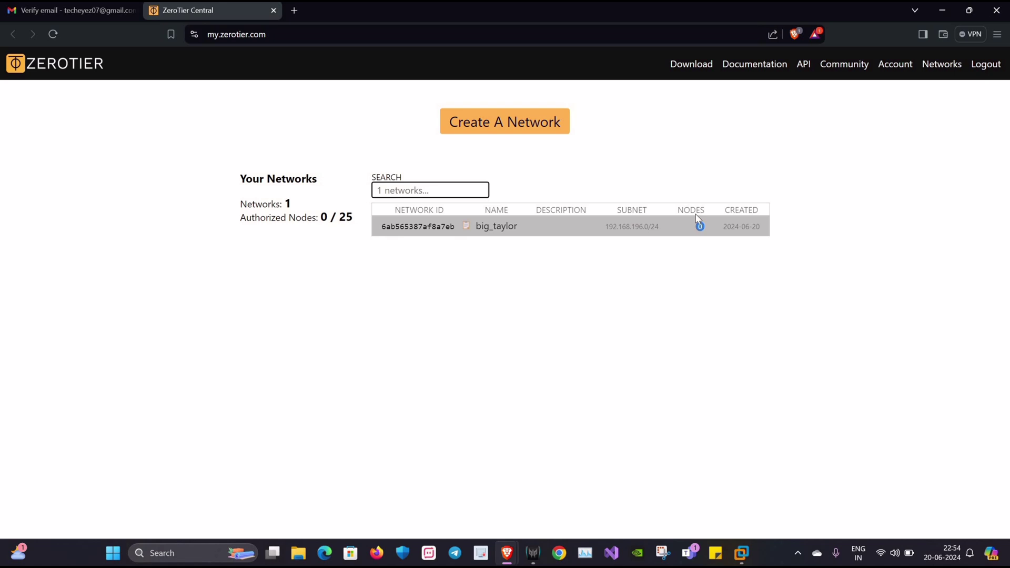
left_click(439, 227)
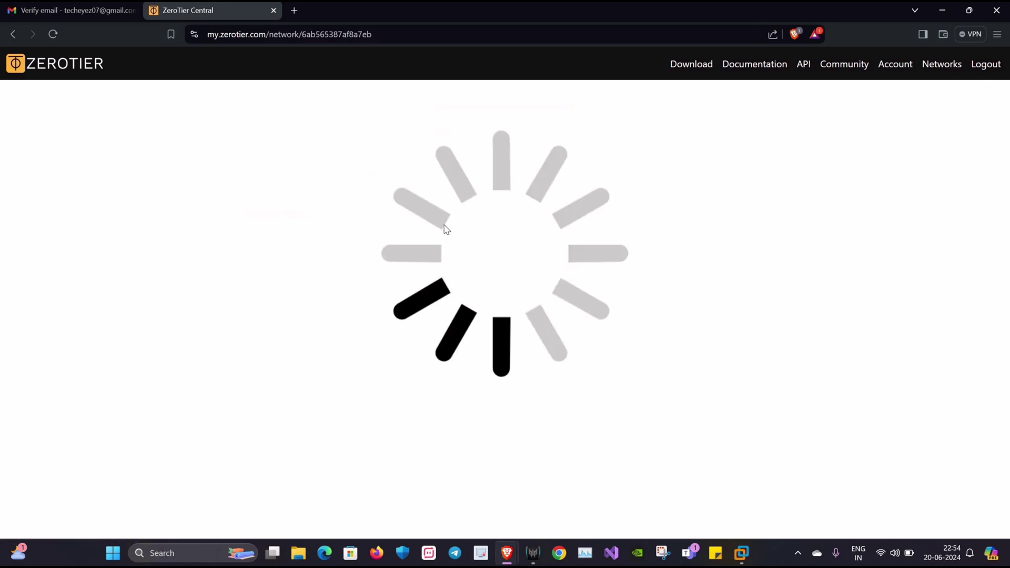
- Rename the network to TechEyez and give it the description 'My N/W'
double_click(32, 154)
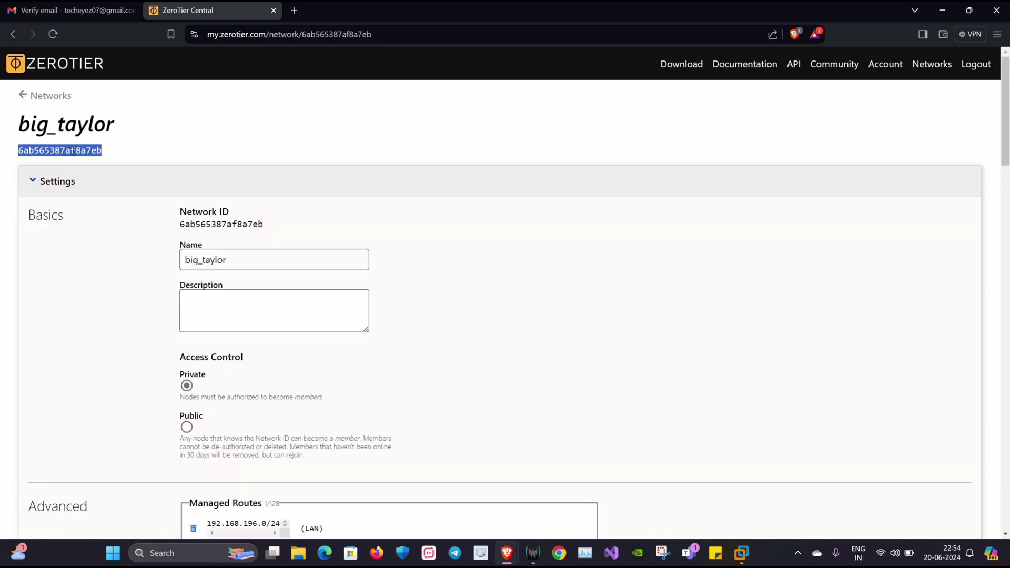
key("Tab")
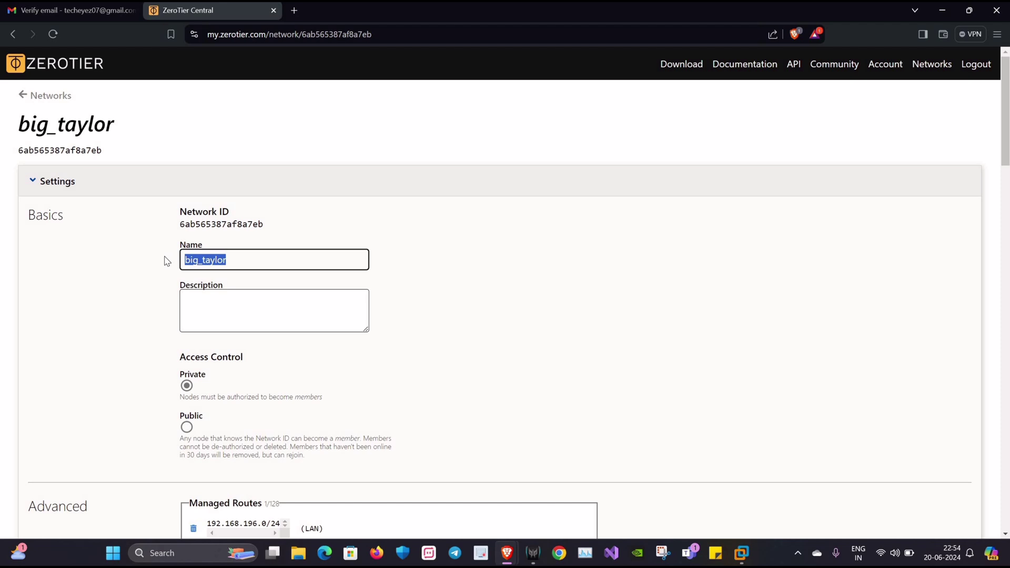
type("TechE")
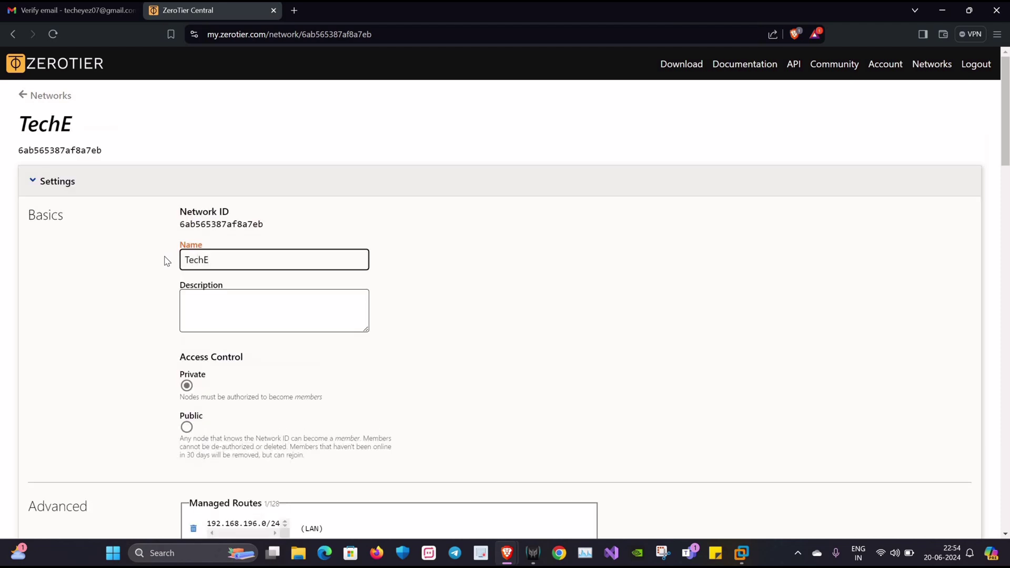
type("yez")
left_click(329, 307)
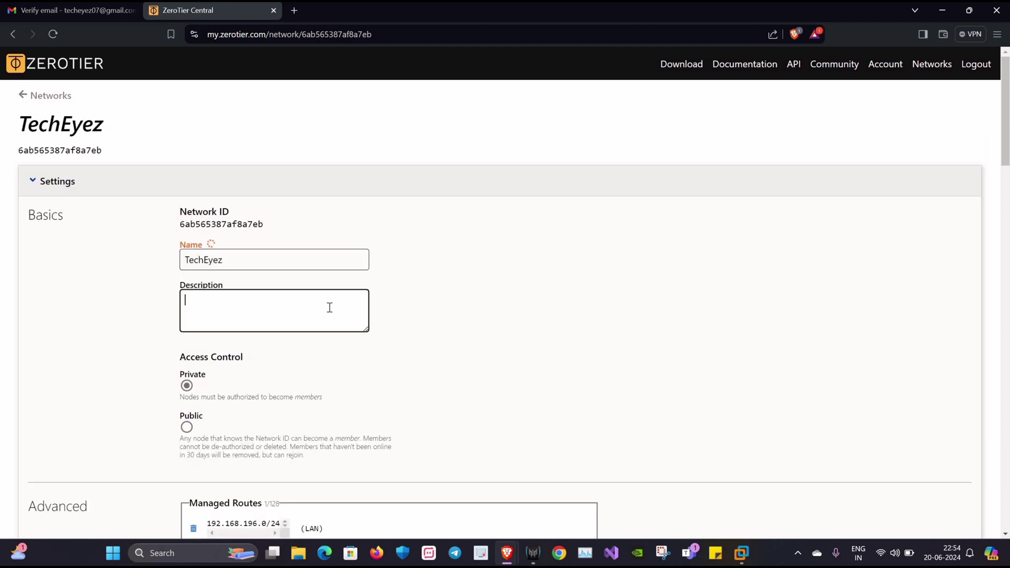
type("My N/")
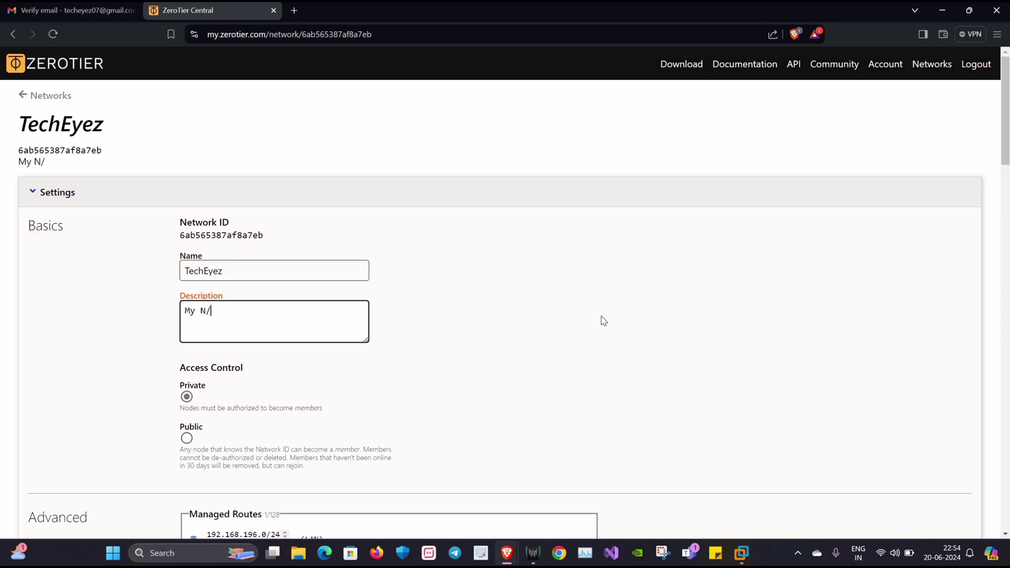
type("W")
- Scroll past Advanced settings to the Members section, which shows no devices yet
left_click_drag(263, 240, 180, 220)
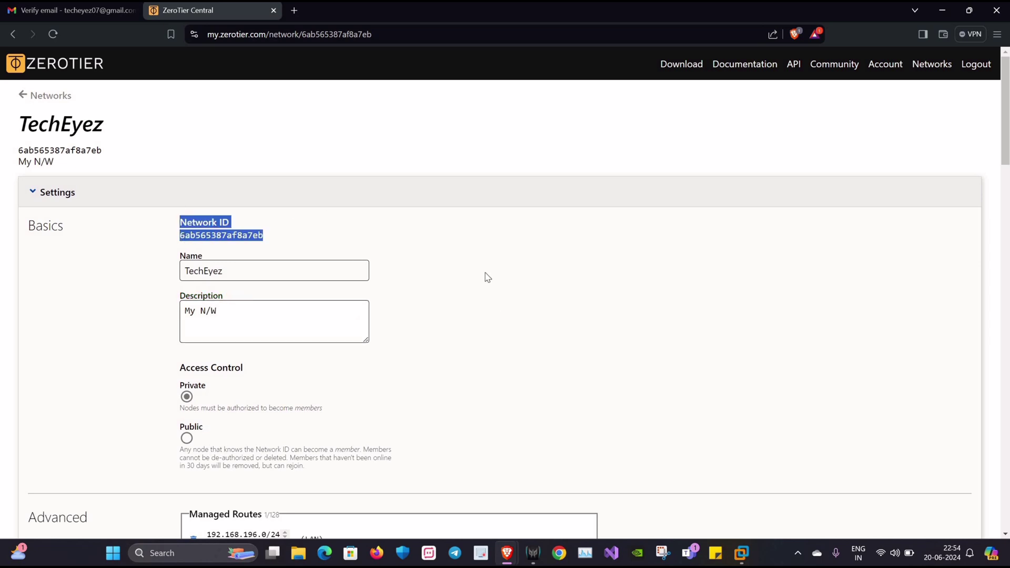
left_click(1004, 137)
scroll(228, 191, "down", 4)
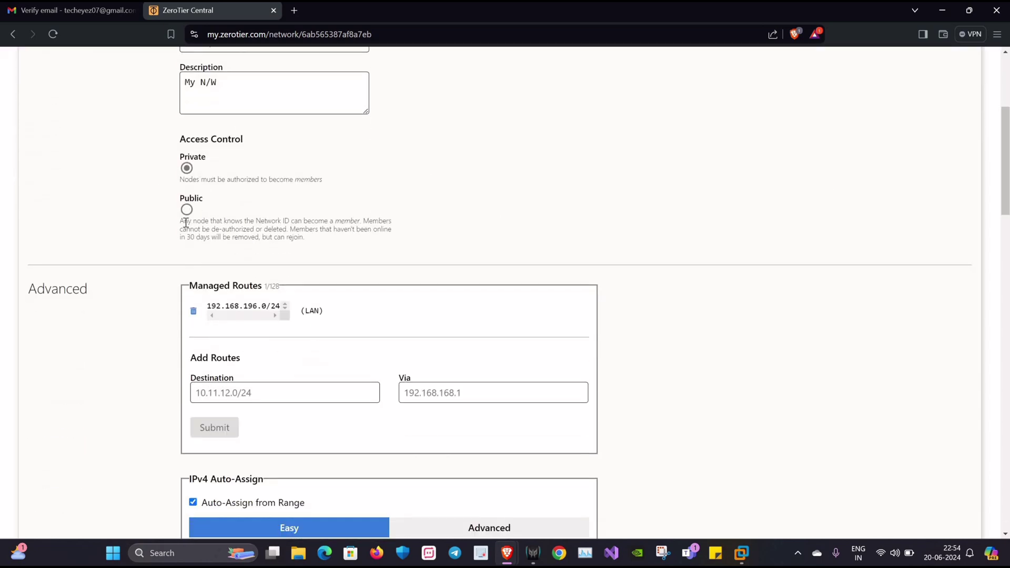
scroll(358, 235, "down", 3)
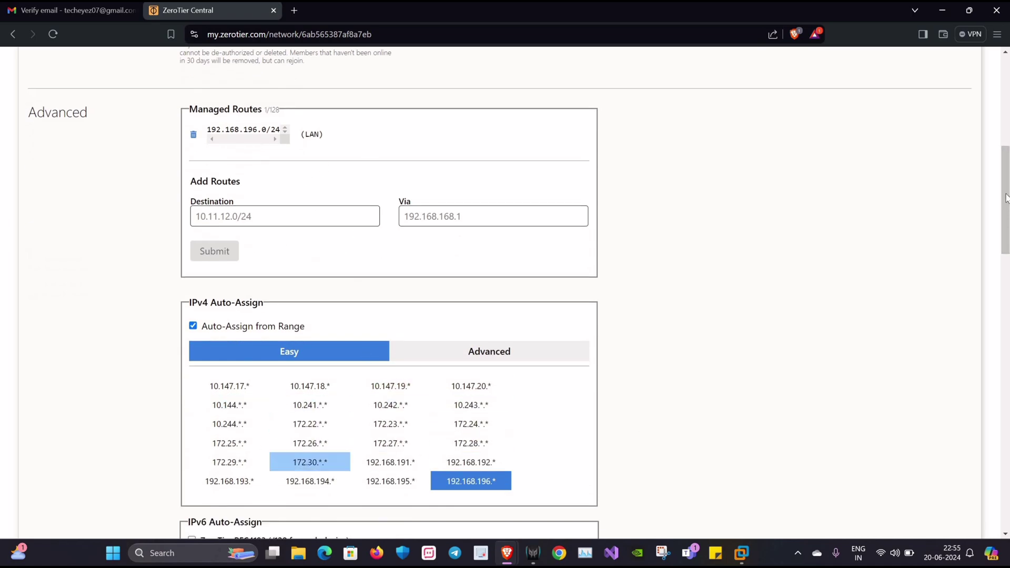
scroll(1006, 198, "down", 7)
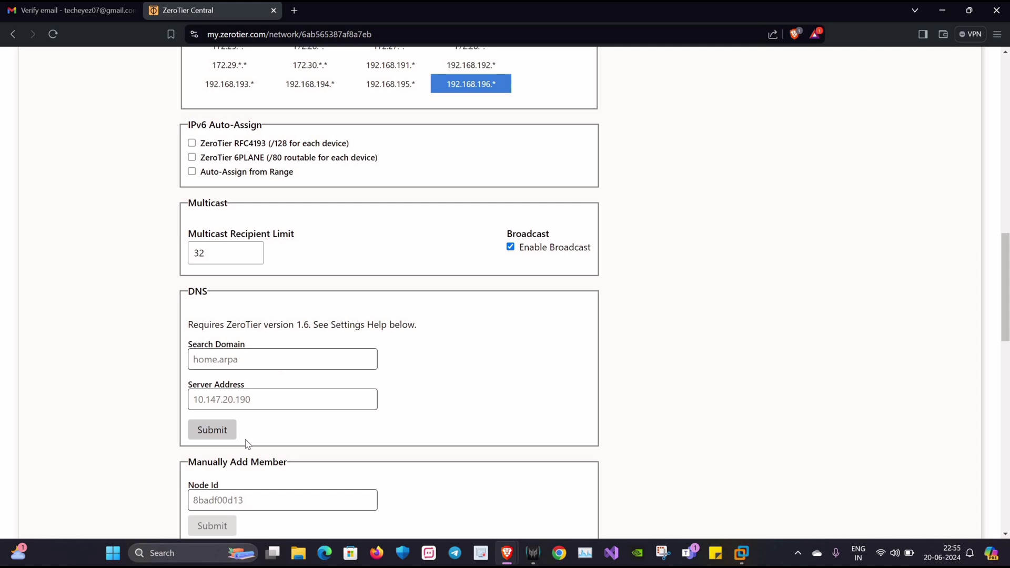
scroll(1006, 269, "down", 8)
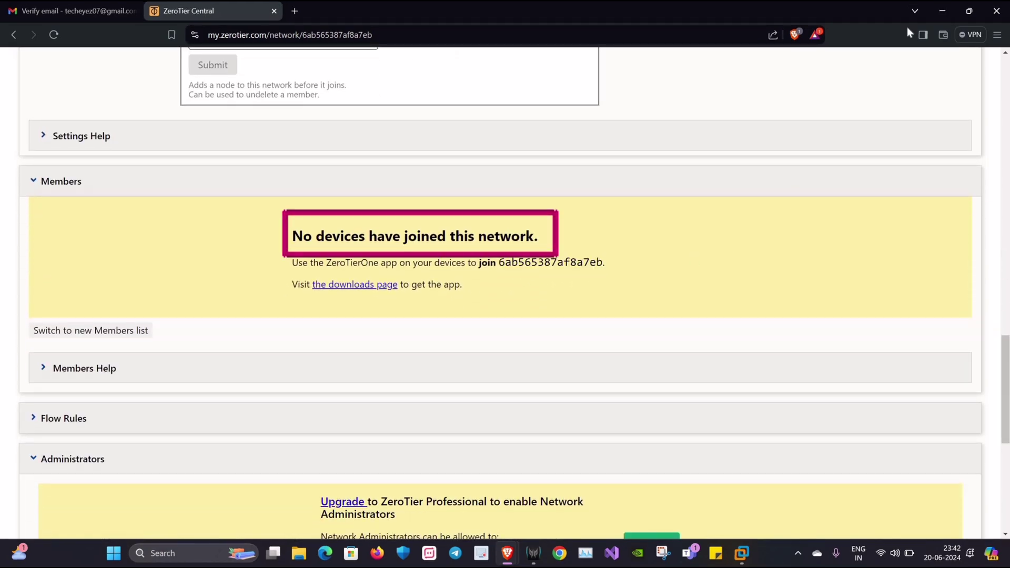
- In the Kali VM's Firefox, scroll ZeroTier's download page to the Linux (DEB/RPM) instructions
left_click(942, 11)
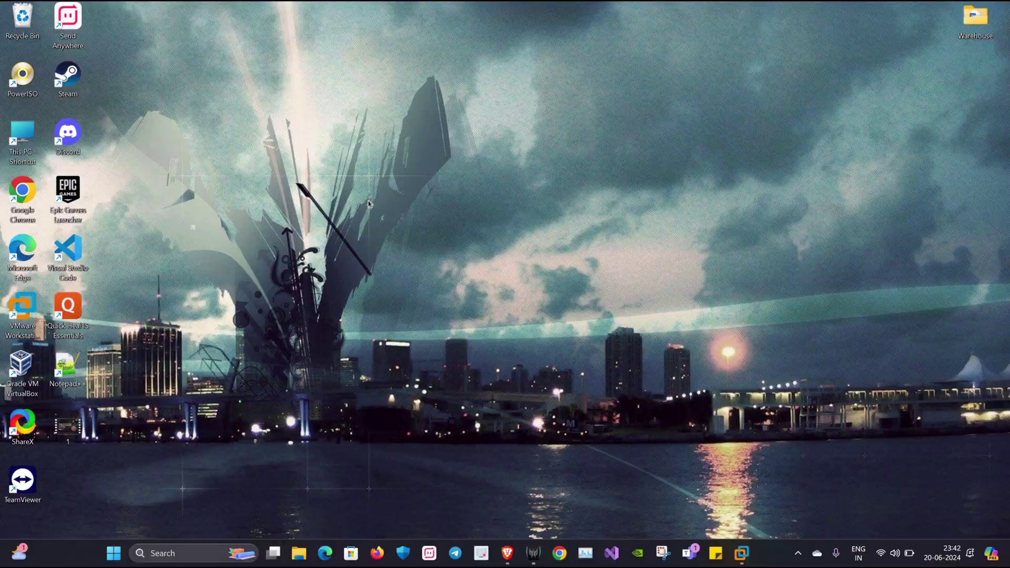
left_click(741, 553)
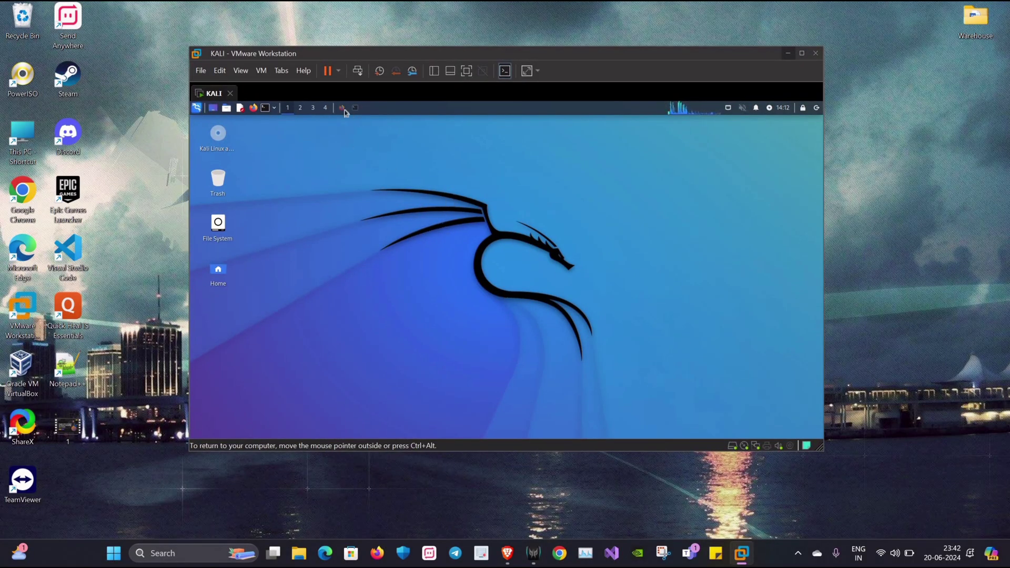
left_click(545, 151)
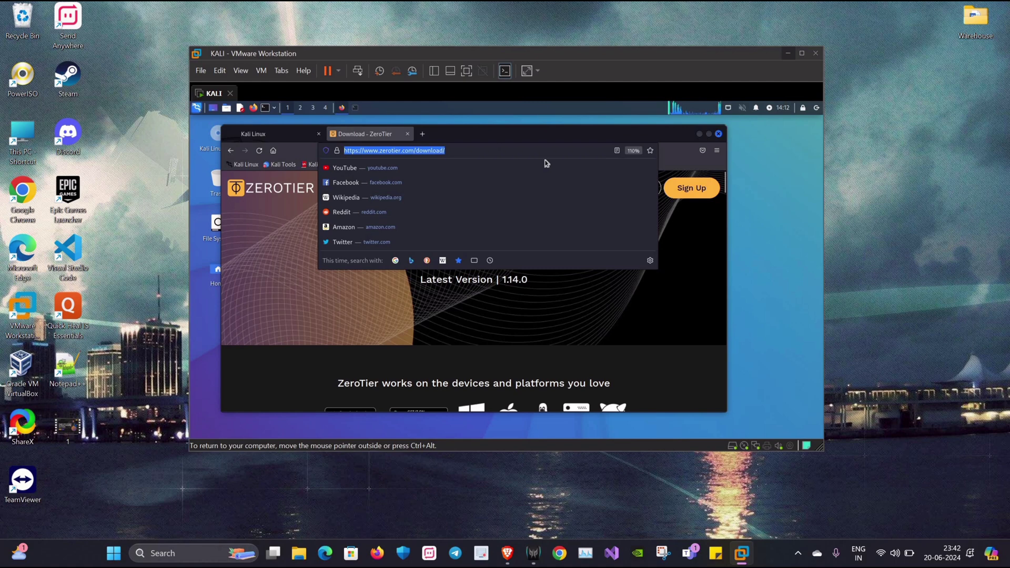
left_click(725, 185)
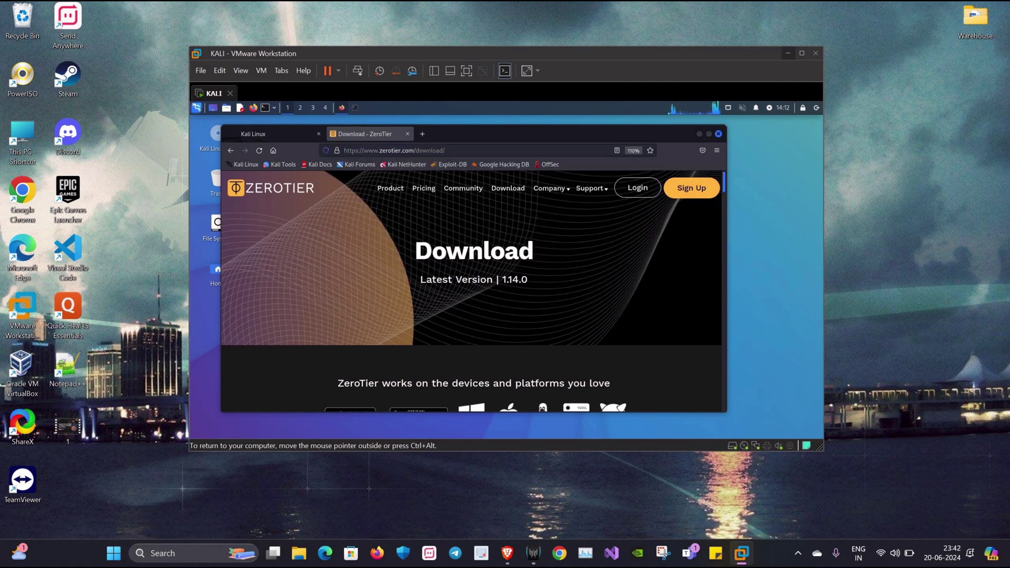
scroll(728, 245, "down", 5)
scroll(728, 246, "down", 5)
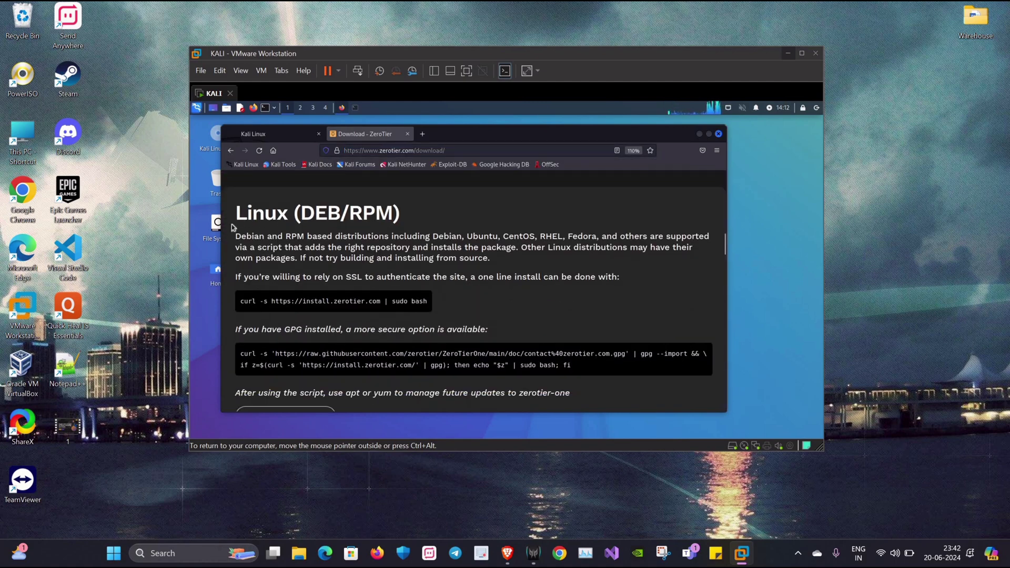
- Copy the two-line GPG-verified install command and open a new Kali terminal
left_click_drag(233, 228, 235, 213)
left_click(230, 358)
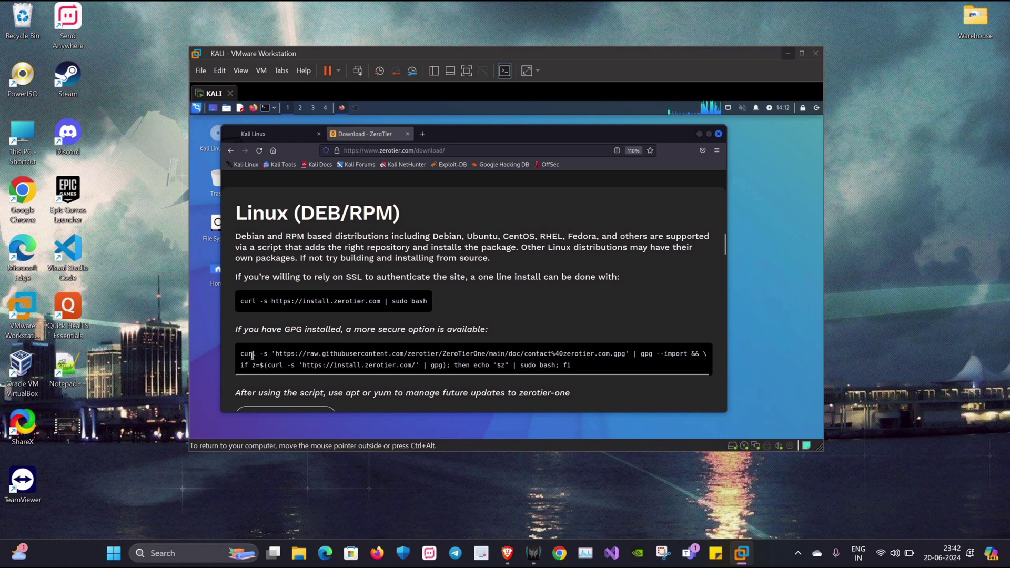
triple_click(253, 355)
right_click(253, 357)
left_click(274, 363)
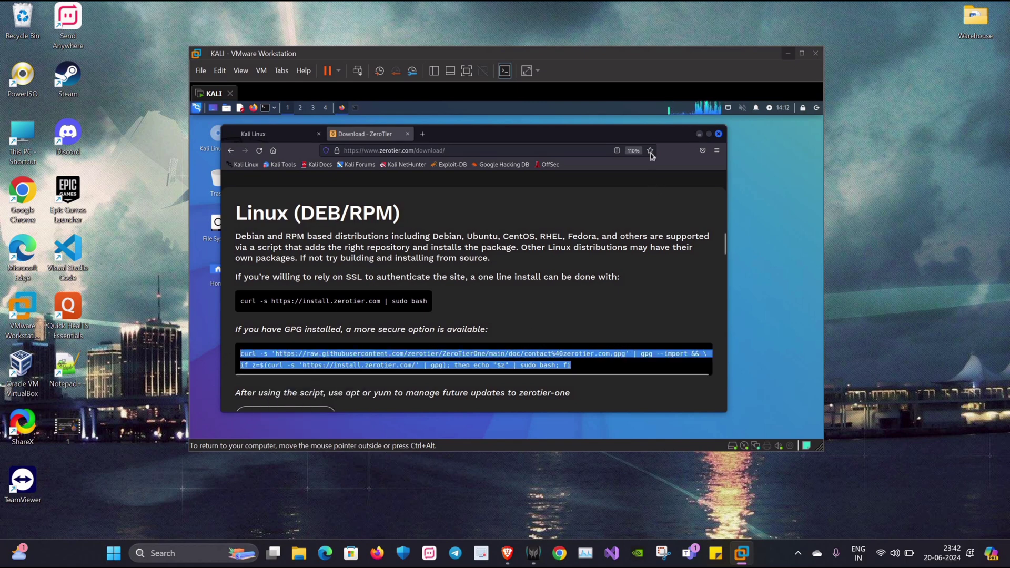
left_click(699, 133)
- Paste and run the ZeroTier install command with the sudo password; it reports ZeroTier already installed
key("ctrl+alt+t")
right_click(415, 212)
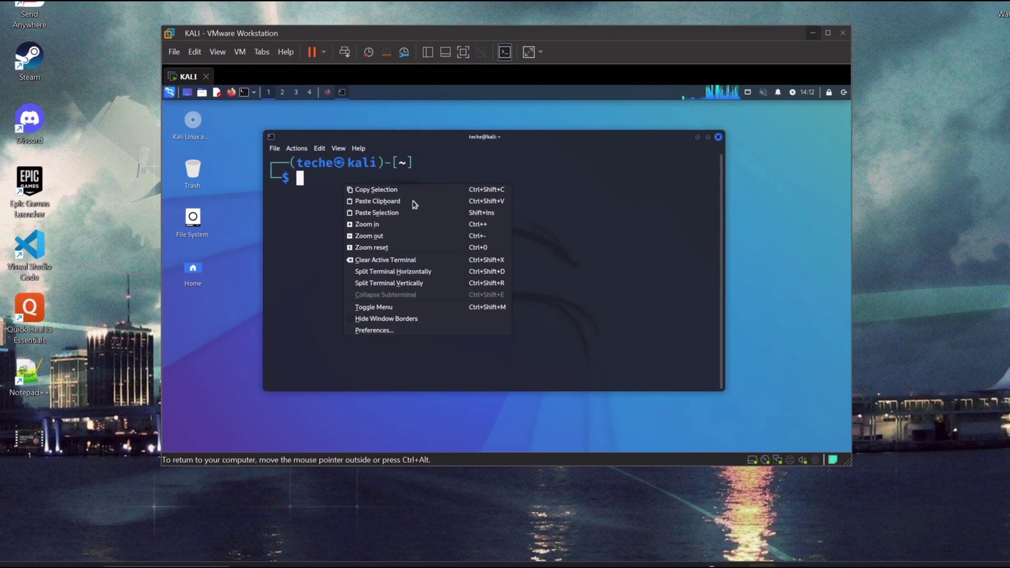
left_click(415, 203)
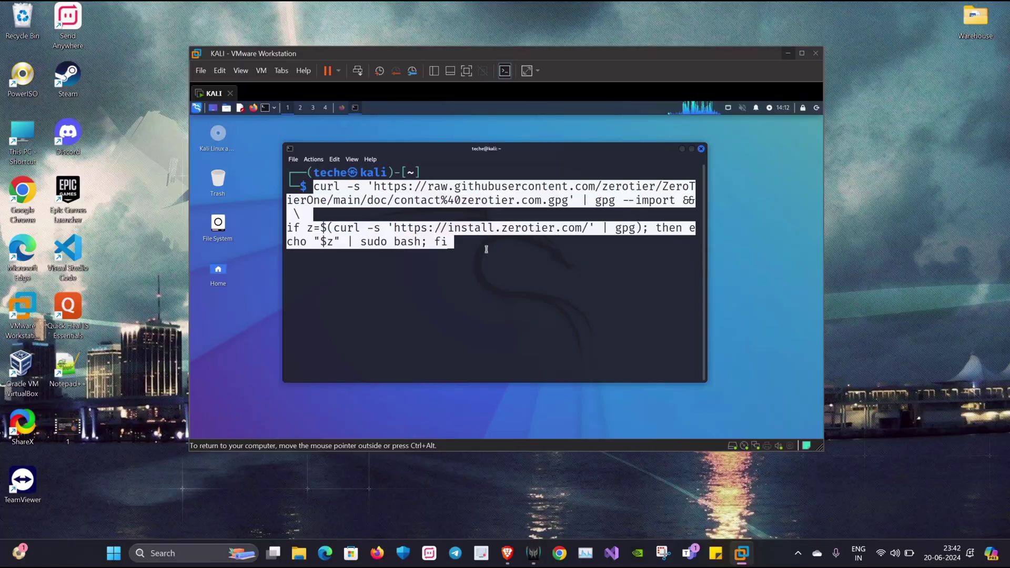
key("Return")
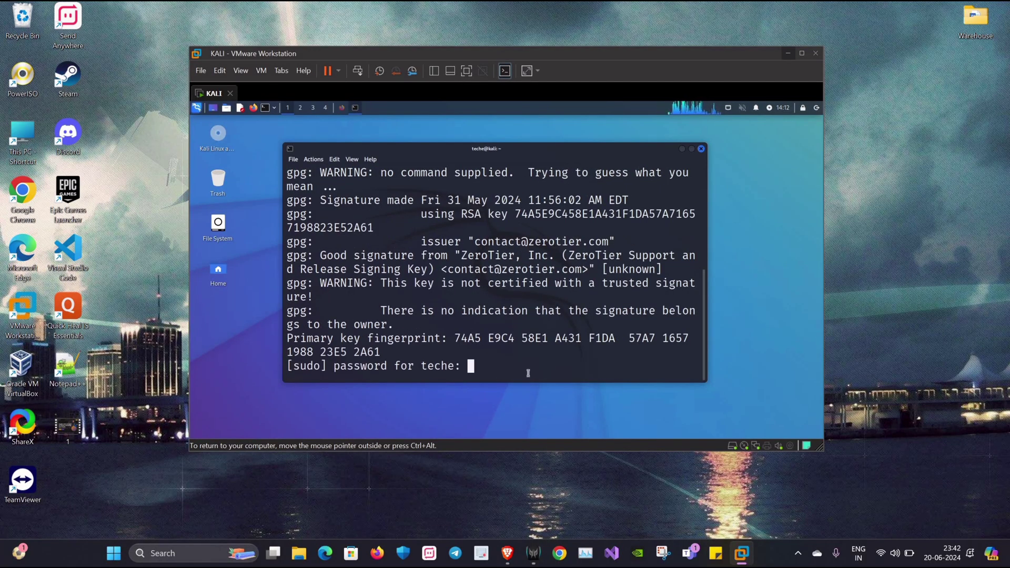
key("Return")
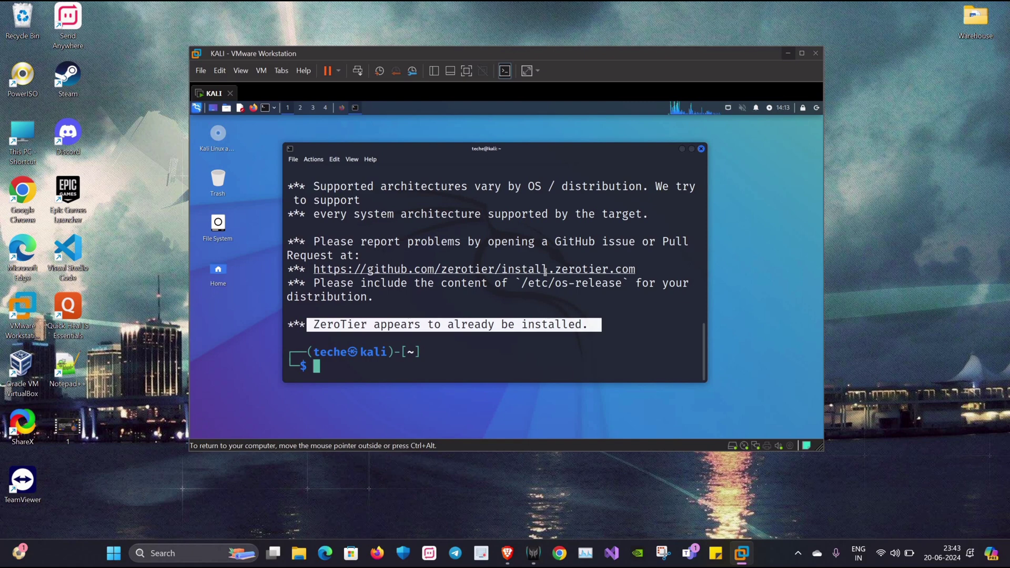
- Start the service with 'sudo service zerotier-one start' and begin the 'sudo zerotier-cli join' command
type("sudo servic")
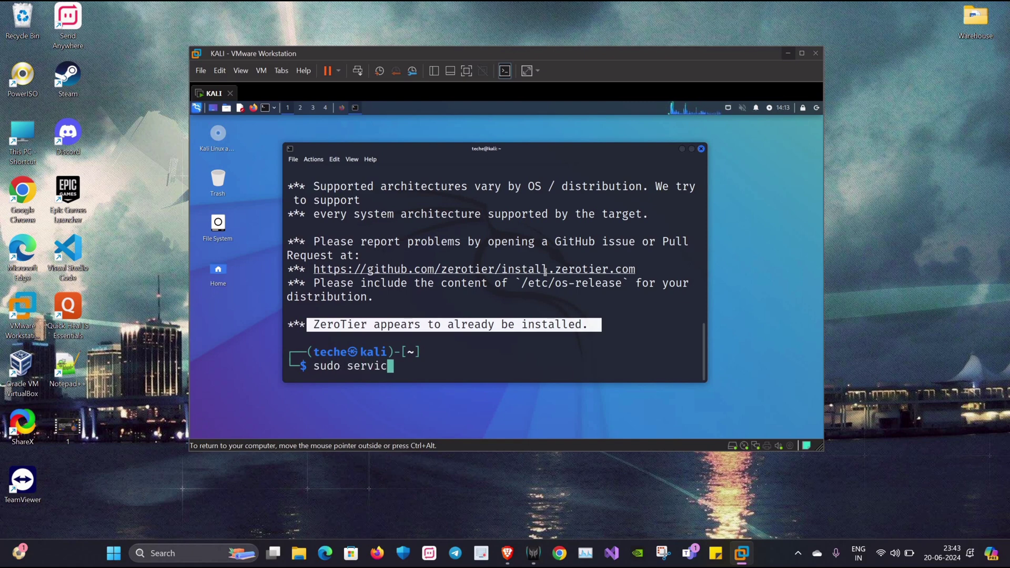
type("e zerotier-on")
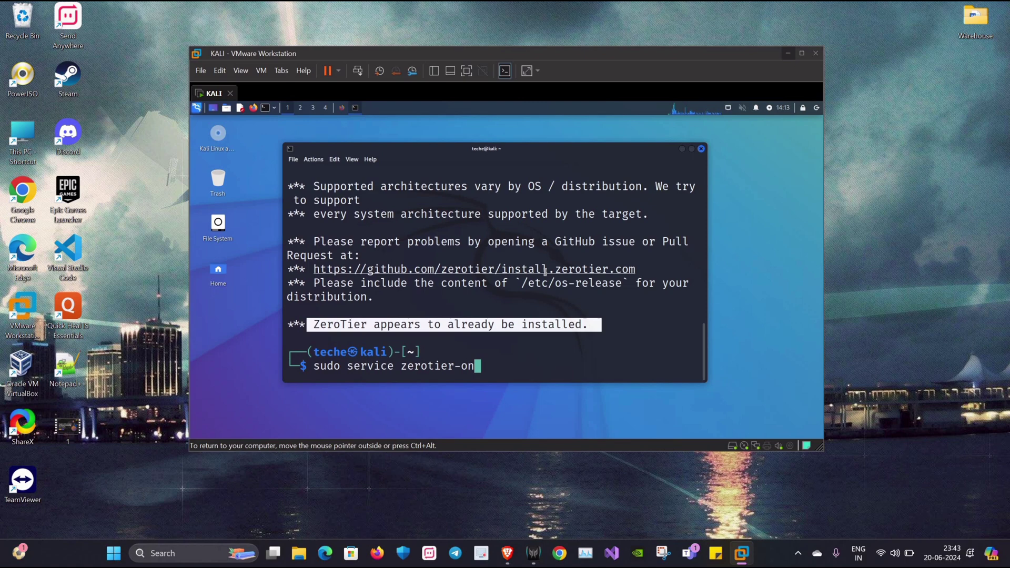
type("e start")
key("Return")
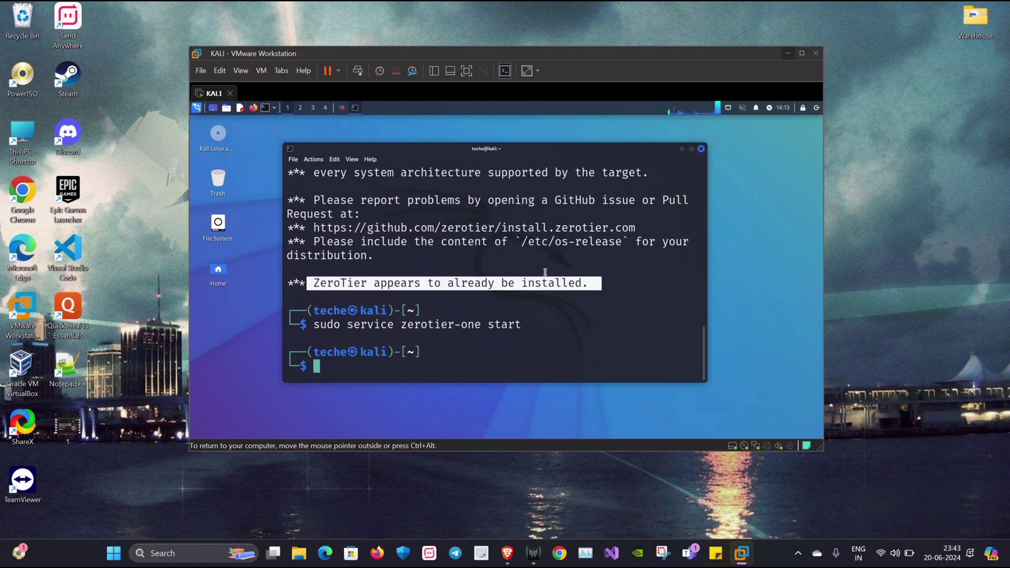
type("sudo ")
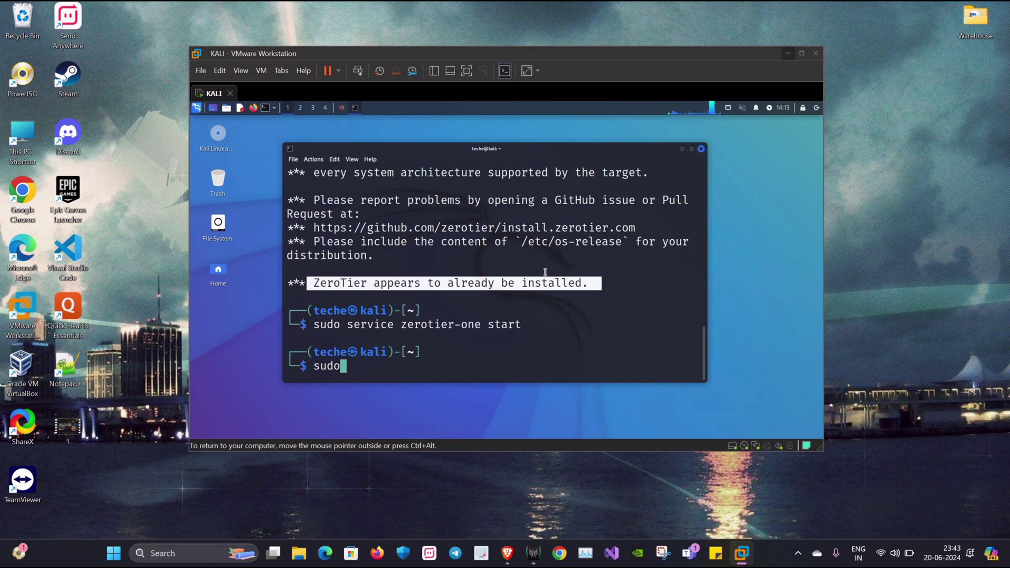
type("zerot")
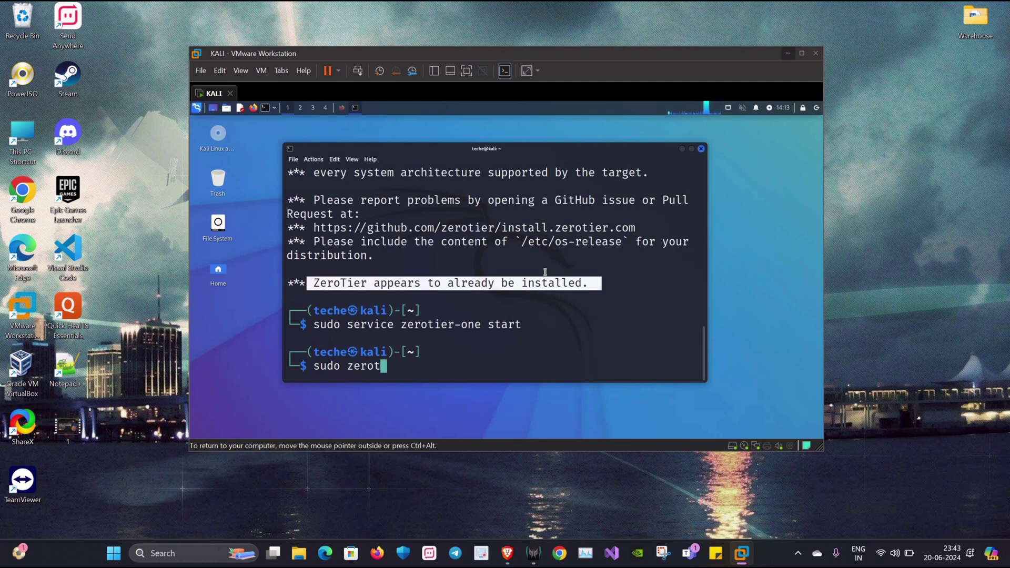
type("ier-cl")
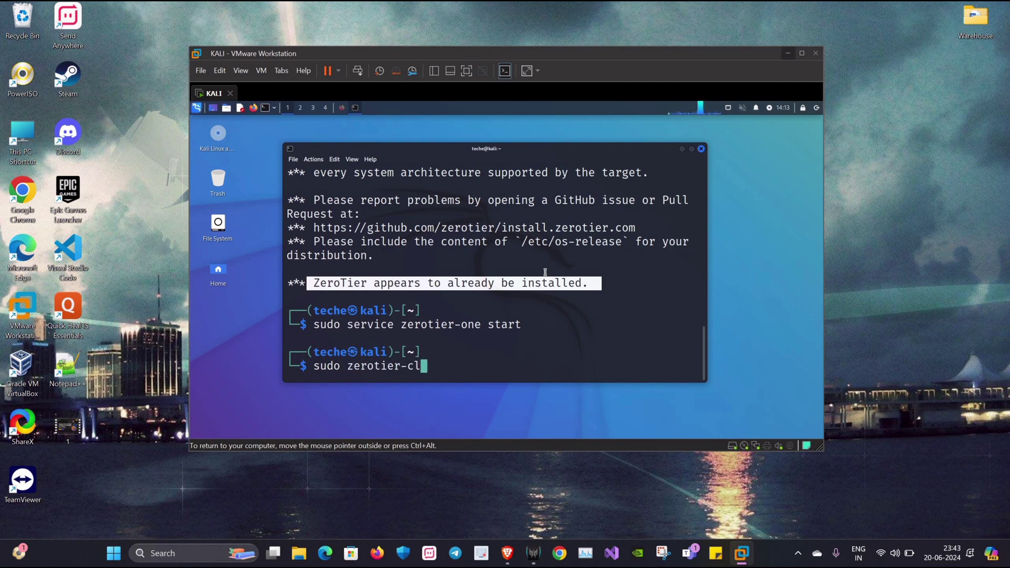
type("i join")
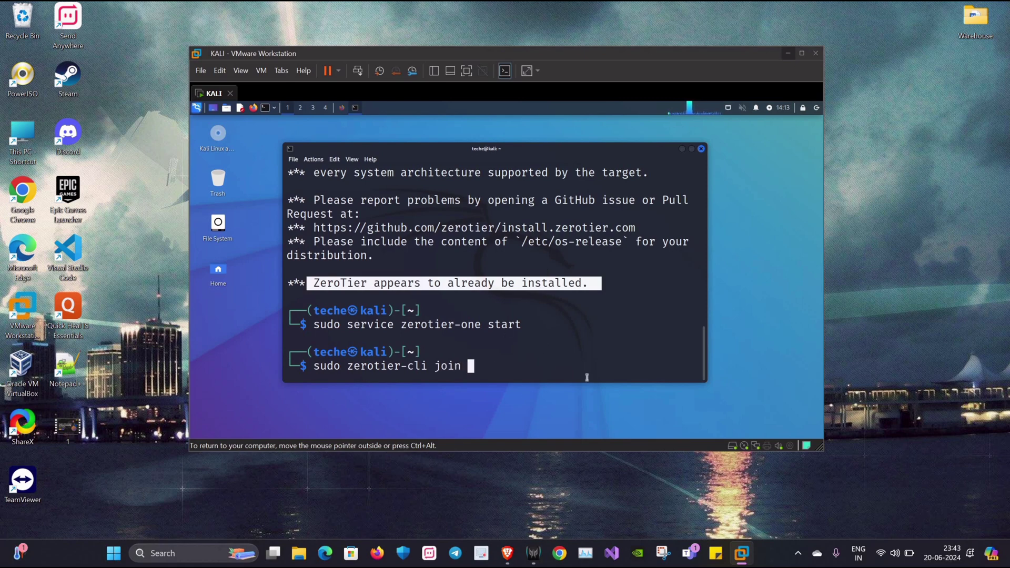
- Copy the network ID 6ab565387af8a7eb from ZeroTier Central in the browser
mouse_move(507, 553)
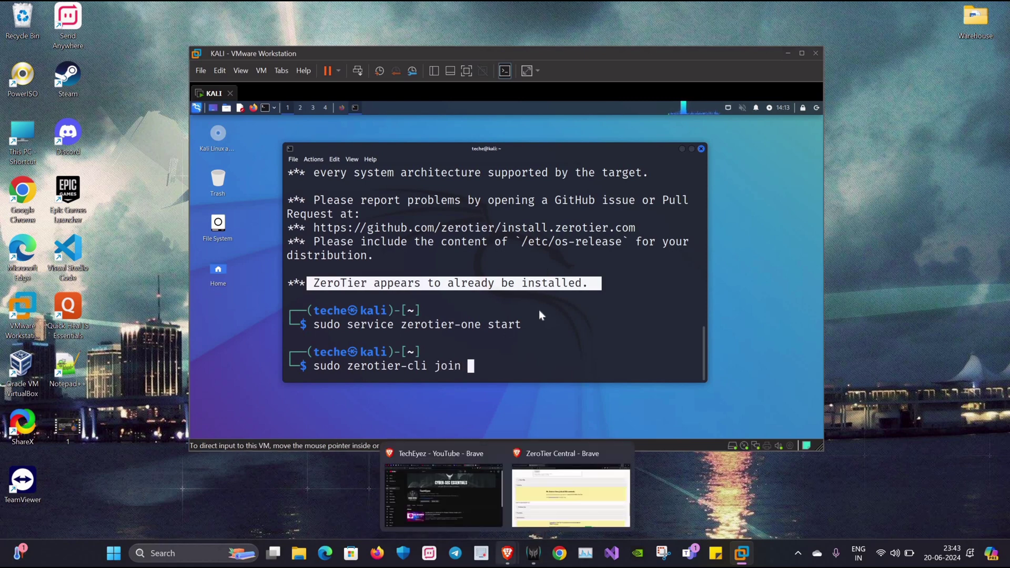
left_click(571, 518)
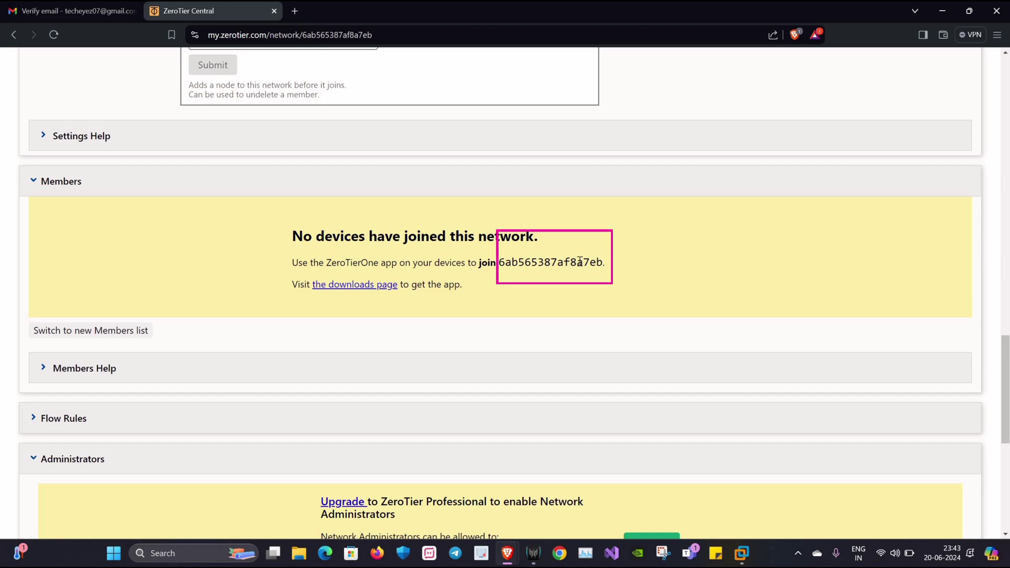
left_click_drag(604, 263, 498, 263)
right_click(500, 265)
left_click(534, 277)
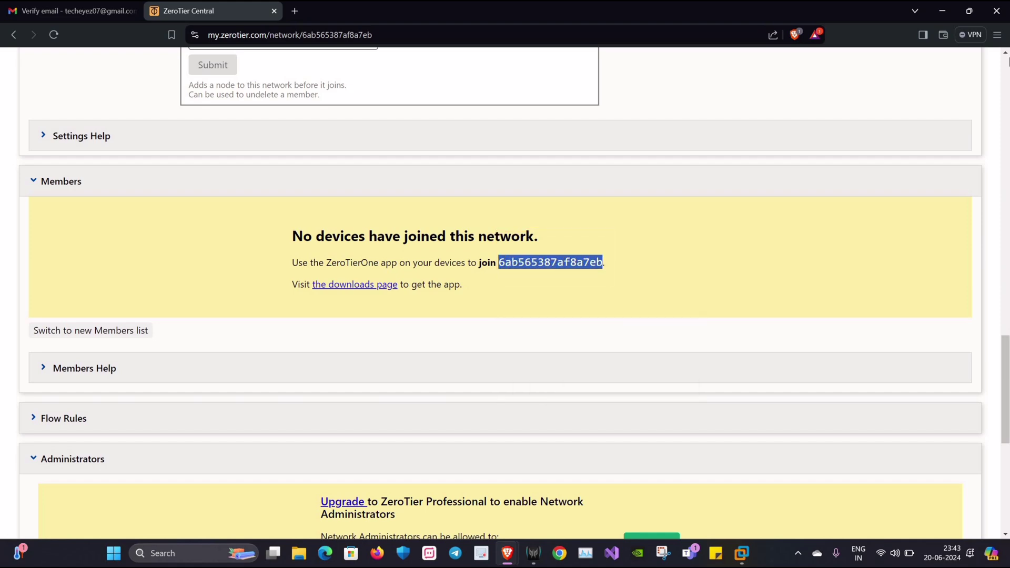
scroll(50, 165, "up", 20)
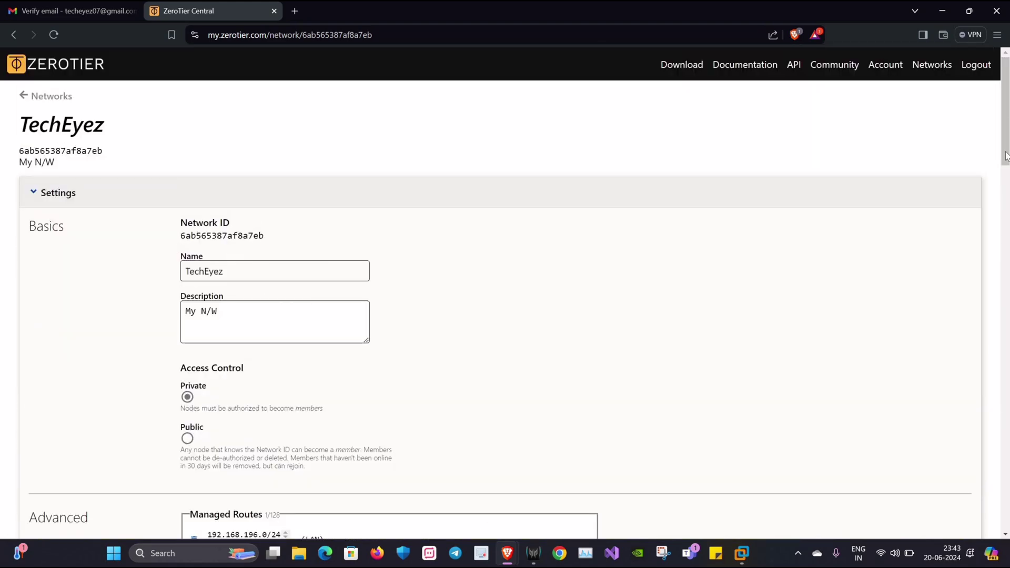
scroll(1007, 383, "down", 20)
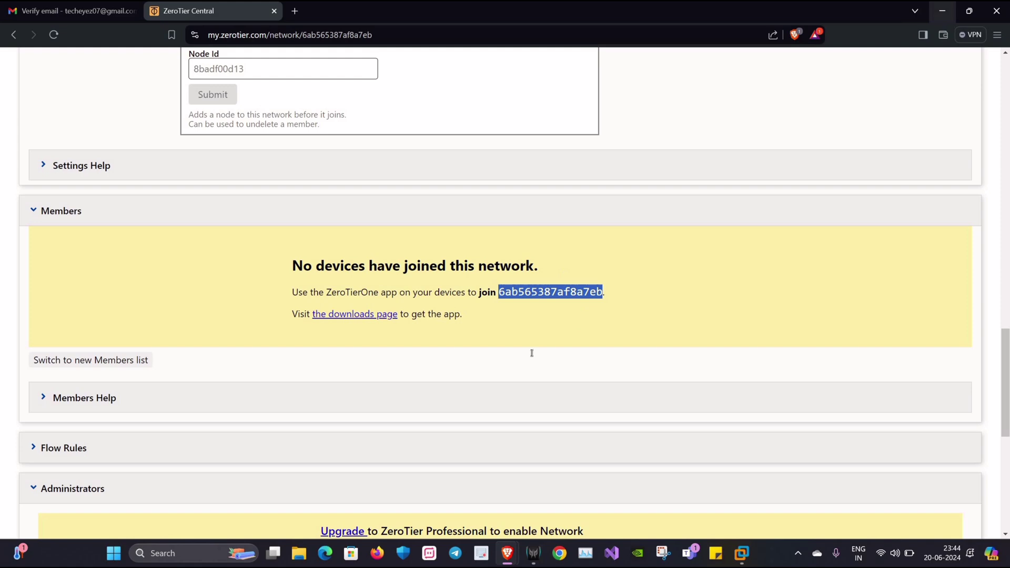
- Paste the network ID after the join command in Kali and run it, getting '200 join OK'
key("alt+Tab")
right_click(489, 367)
left_click(521, 242)
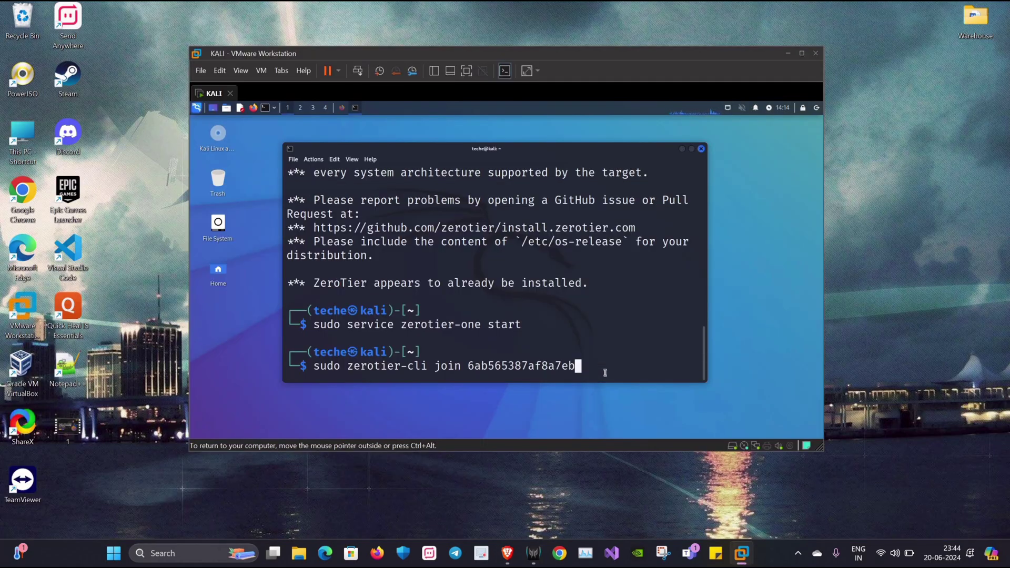
key("Return")
triple_click(332, 326)
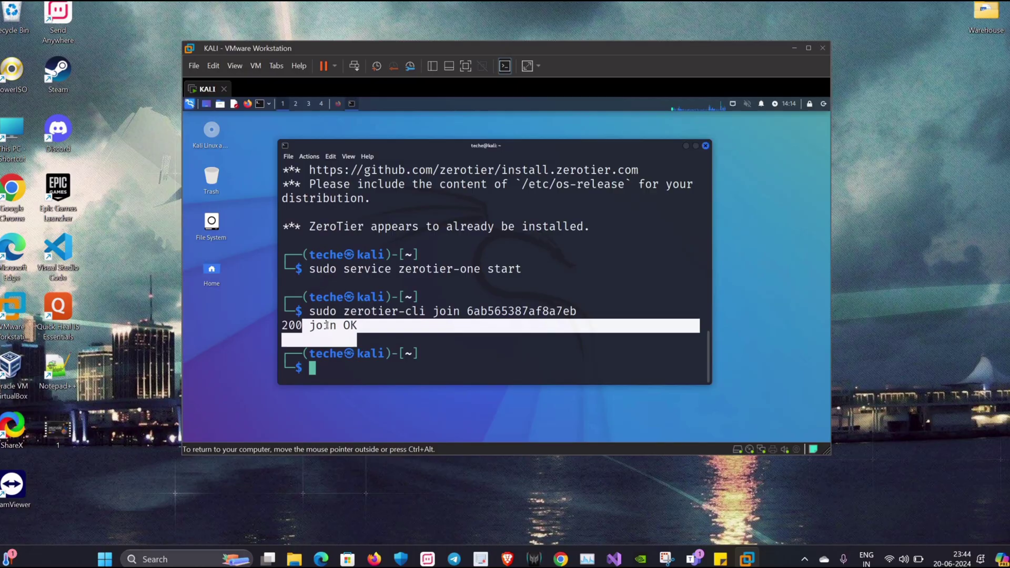
left_click_drag(297, 324, 361, 324)
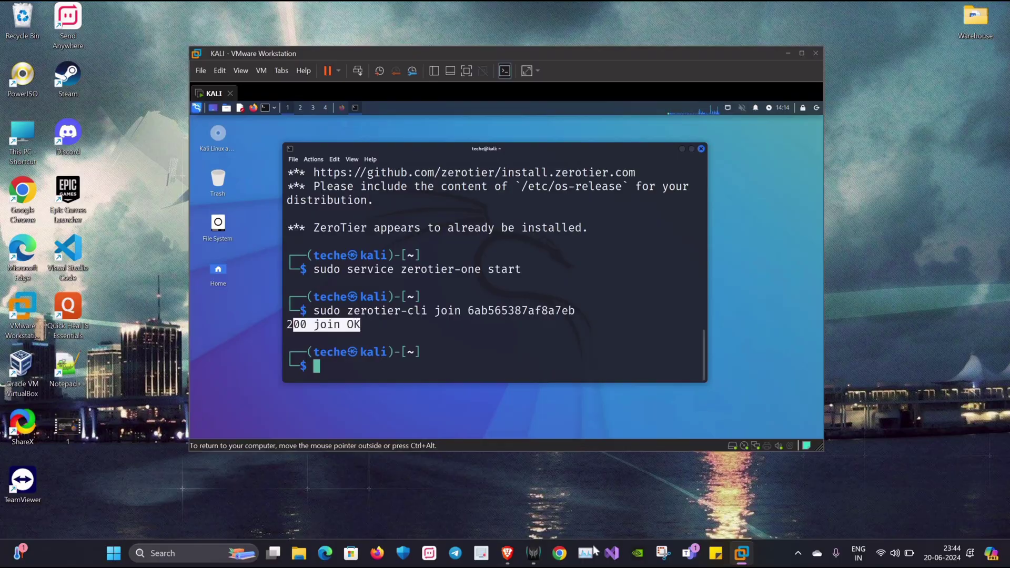
- Reload the members list, name member 219bb20648 'Kali system' and authorize it (192.168.196.59)
mouse_move(507, 549)
left_click(575, 507)
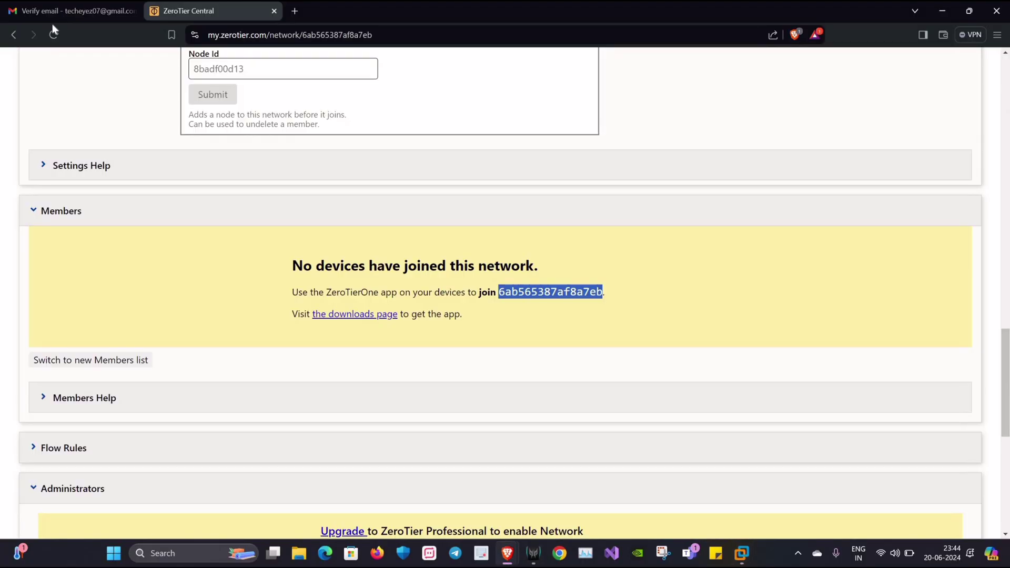
key("F5")
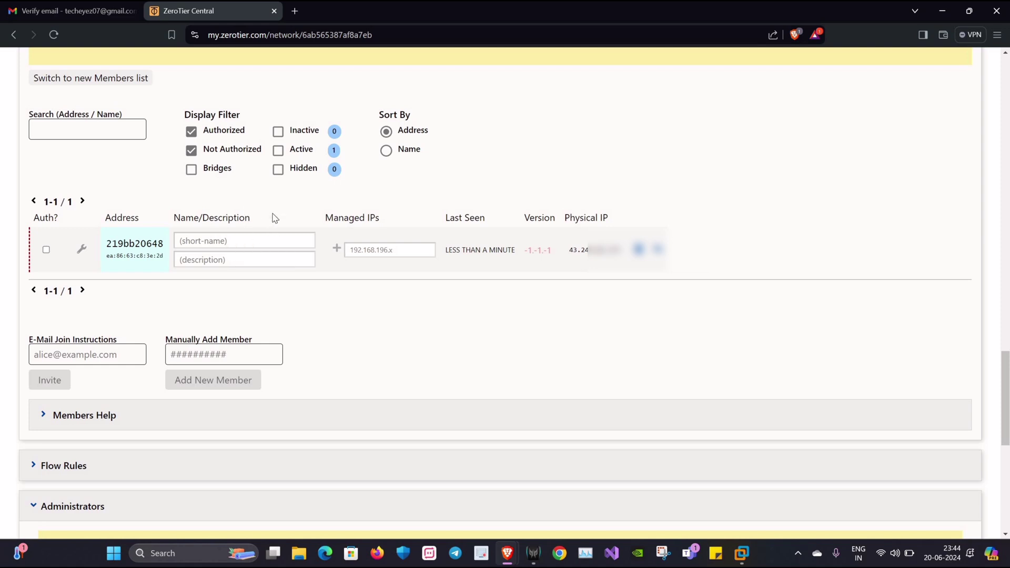
left_click(261, 247)
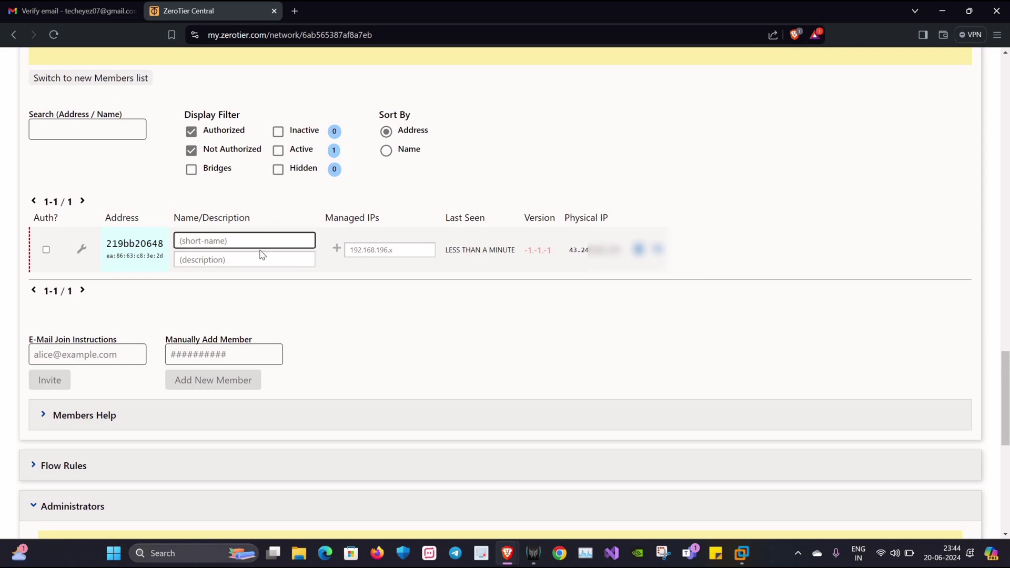
type("Kali system")
left_click(47, 248)
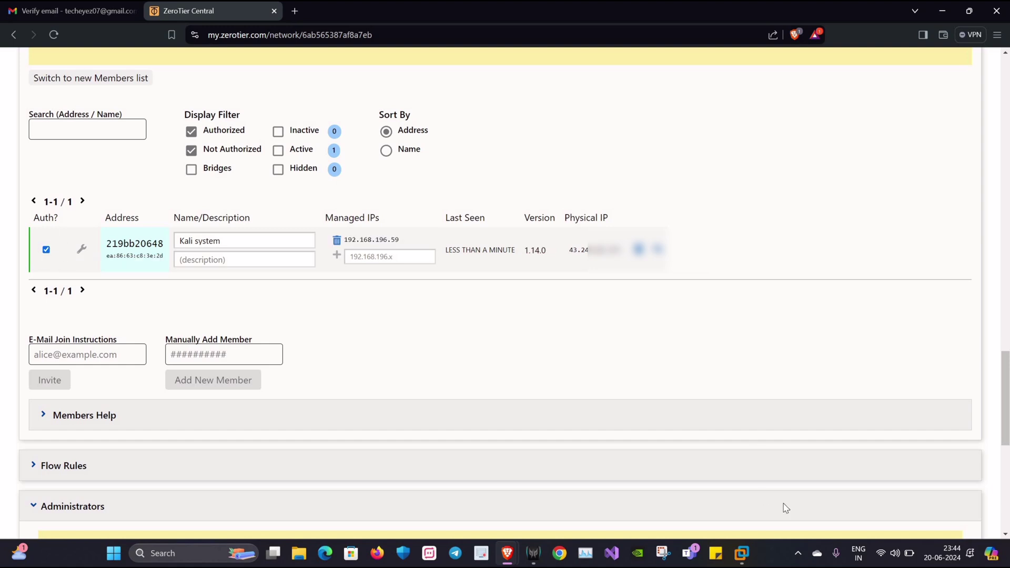
- Bring the Kali VM window back in front of the browser
left_click(743, 453)
left_click(739, 549)
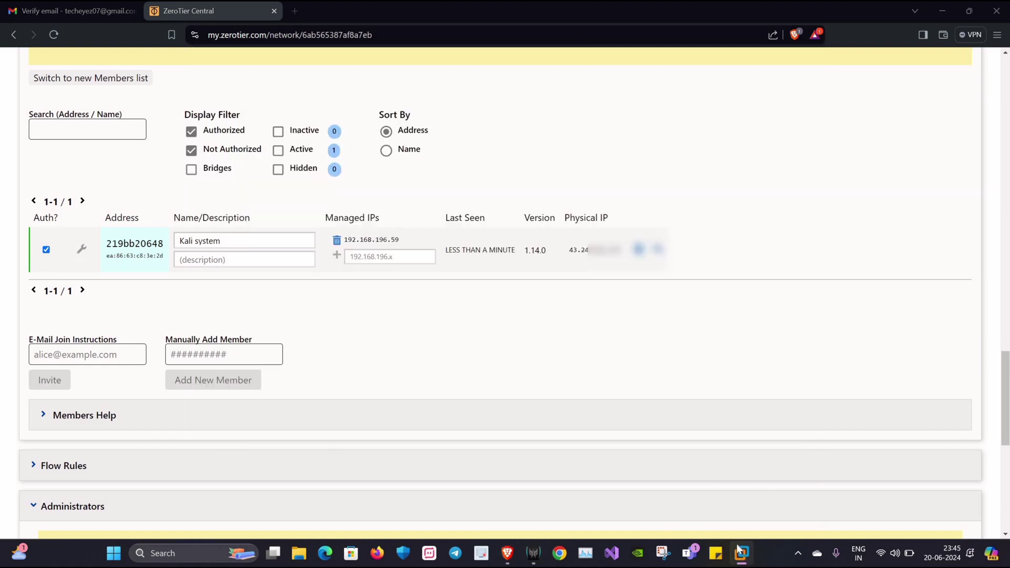
left_click(739, 550)
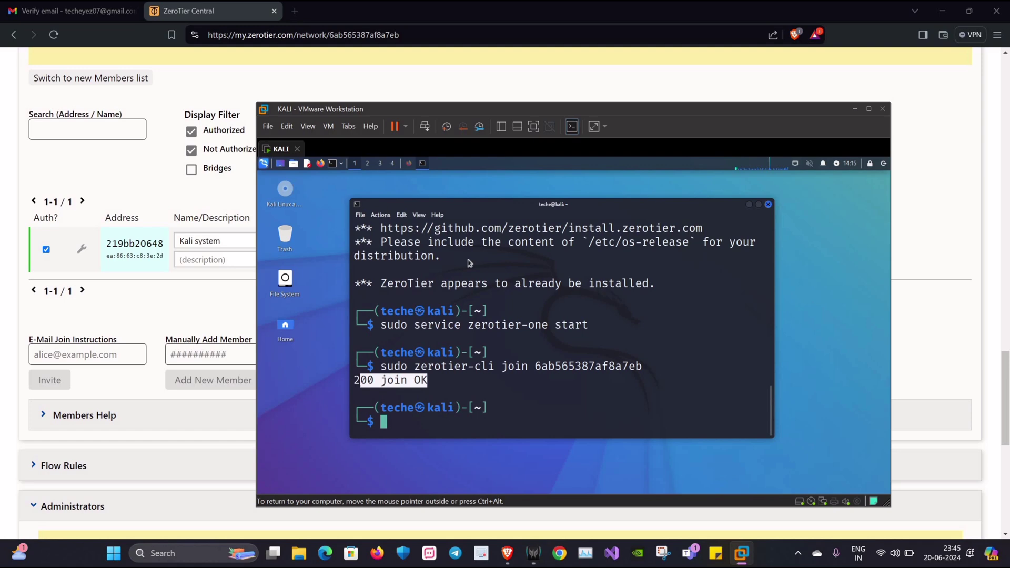
- Close the Kali terminal and select the member's managed IP 192.168.196.59 in ZeroTier Central
key("ctrl+d")
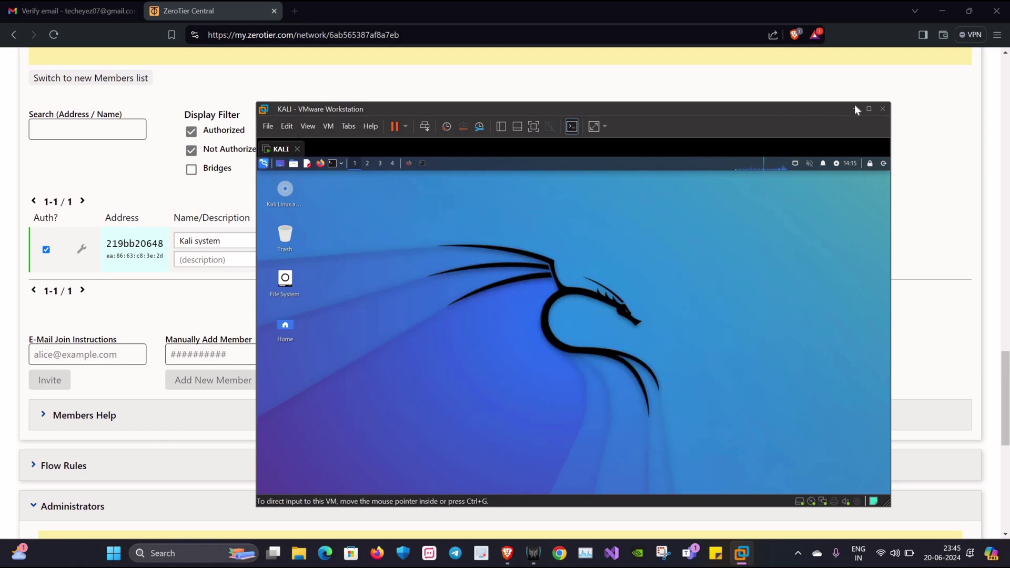
key("alt+Tab")
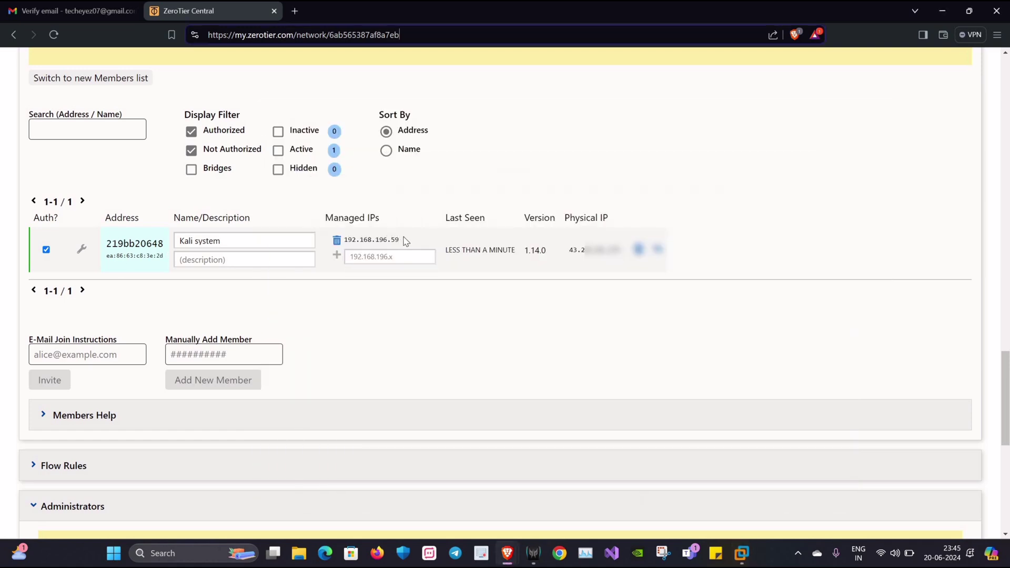
double_click(385, 235)
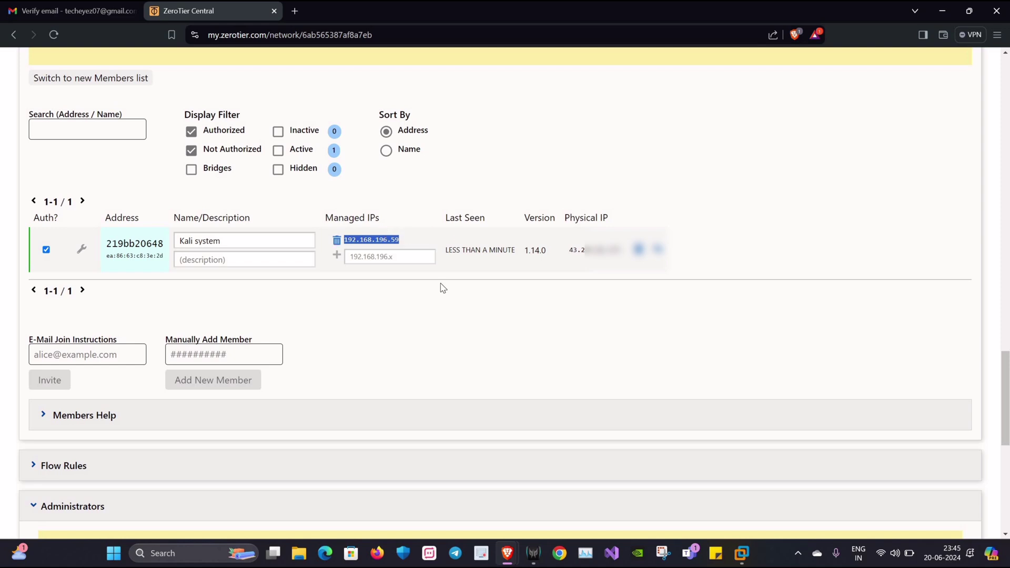
- Run ifconfig in Kali and confirm interface ztklhz3h4r holds 192.168.196.59
key("alt+Tab")
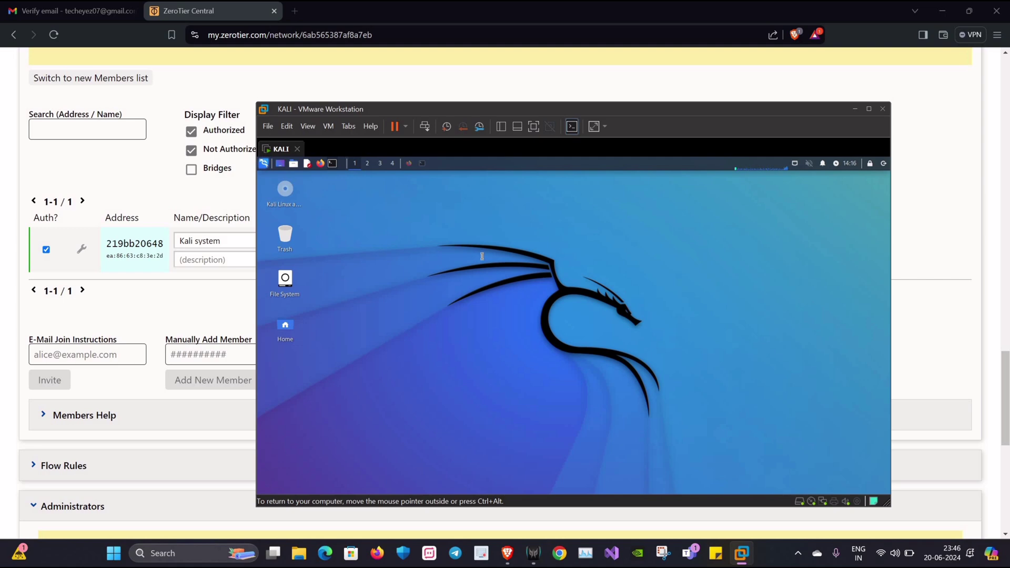
type("if")
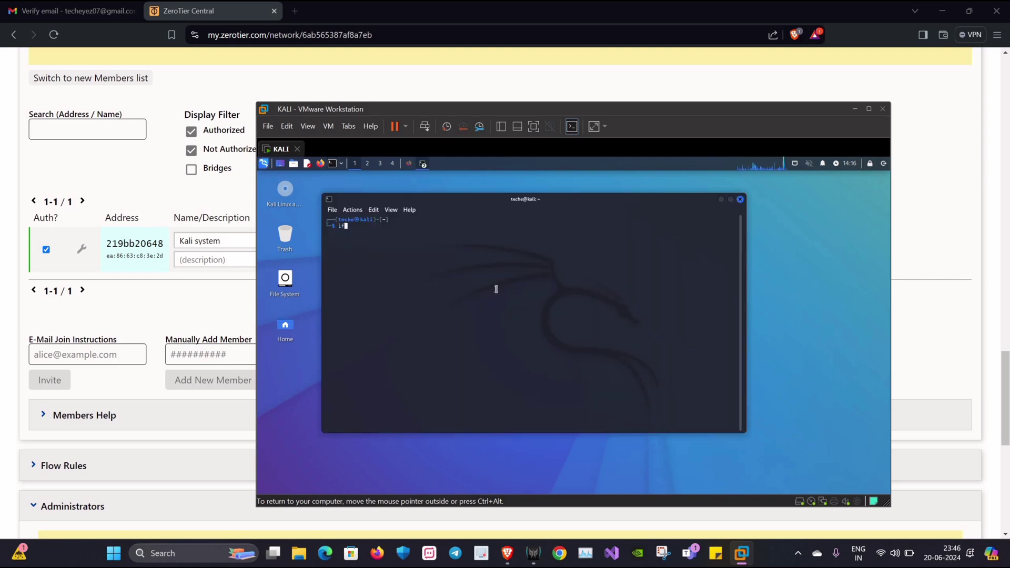
type("config")
key("Return")
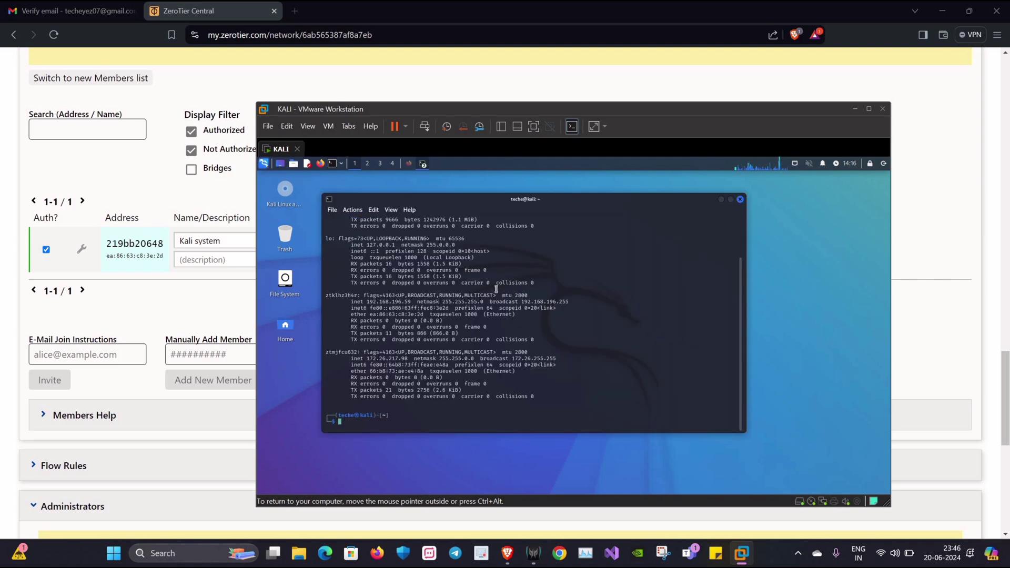
key("ctrl+plus")
key("ctrl+plus")
key("ctrl+plus")
key("ctrl+plus")
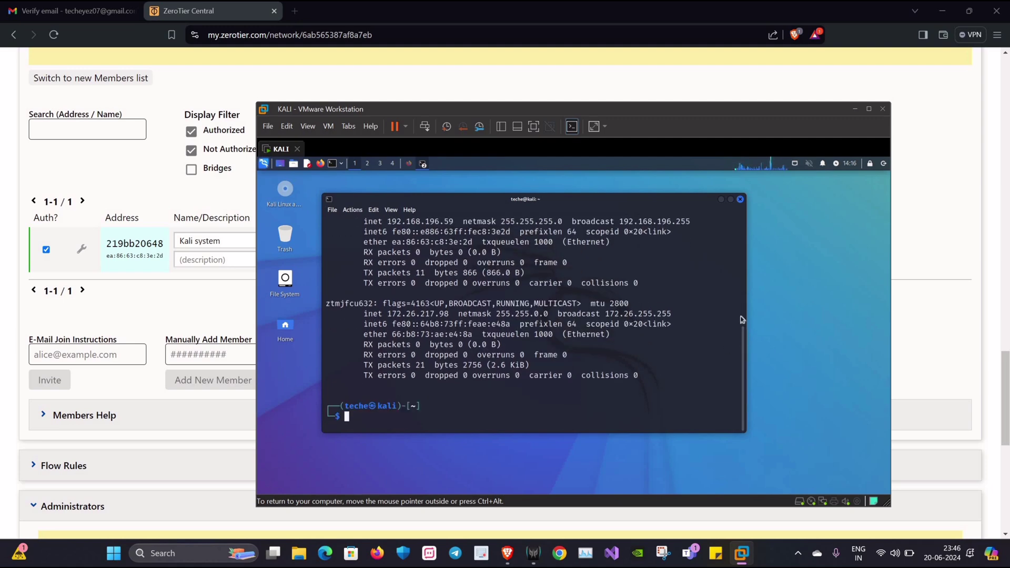
scroll(400, 345, "up", 4)
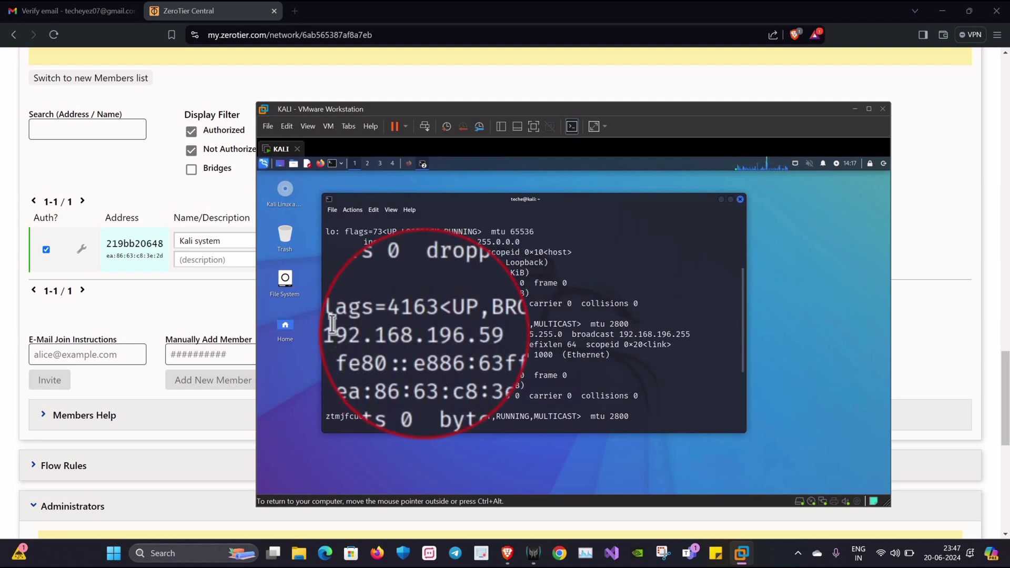
left_click_drag(456, 334, 391, 335)
- Move the VM window aside to compare with Managed IPs, then minimise it
left_click_drag(709, 122, 879, 130)
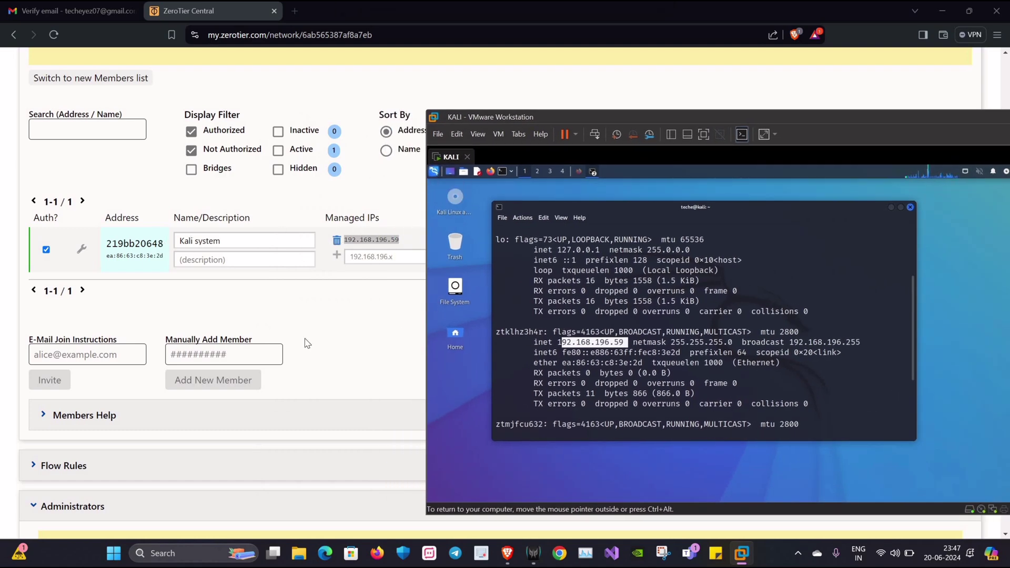
left_click(889, 188)
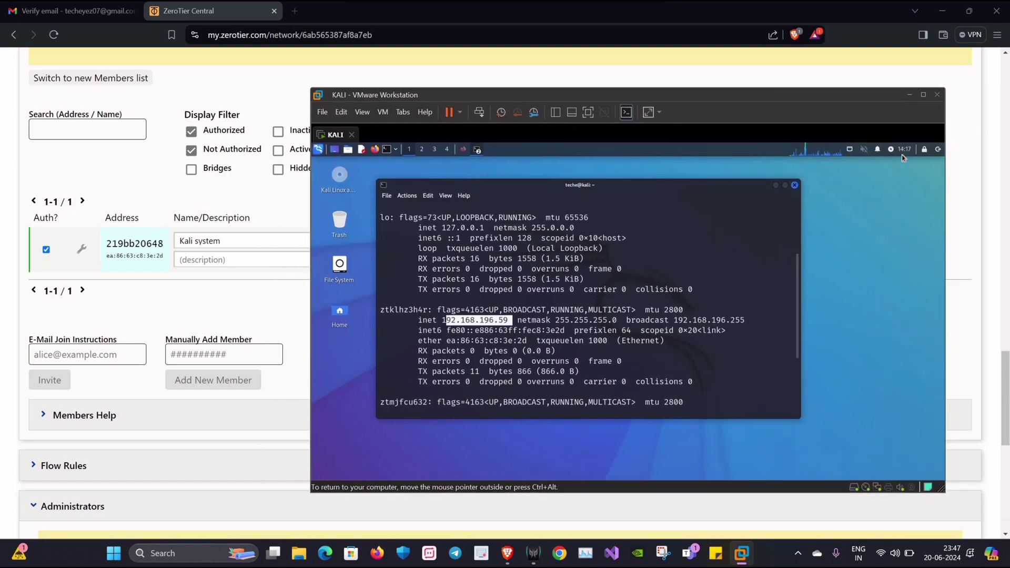
left_click(909, 95)
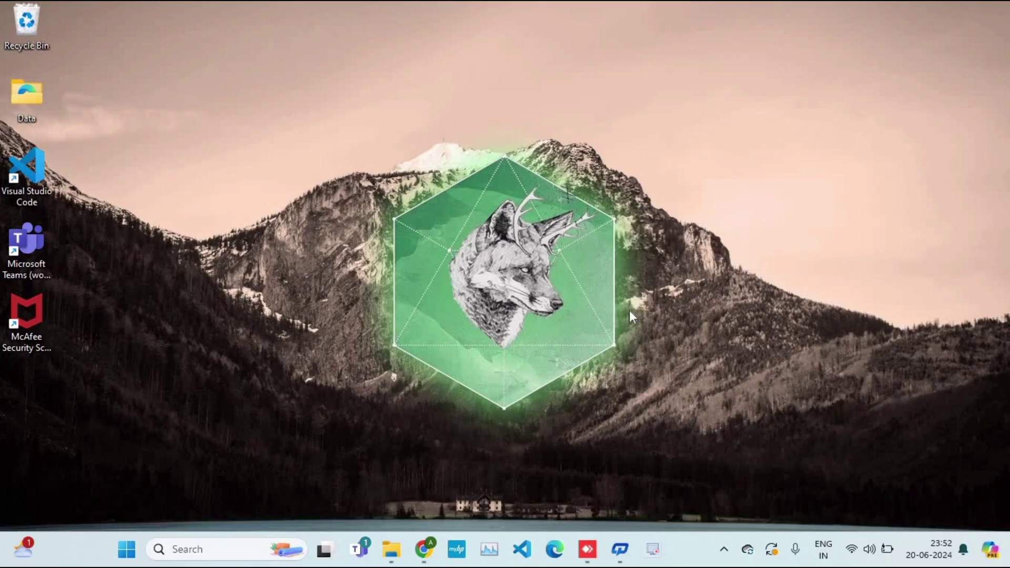
- In Microsoft Edge, search Google for 'zerotier', dismissing the restore and sign-in prompts
left_click(554, 550)
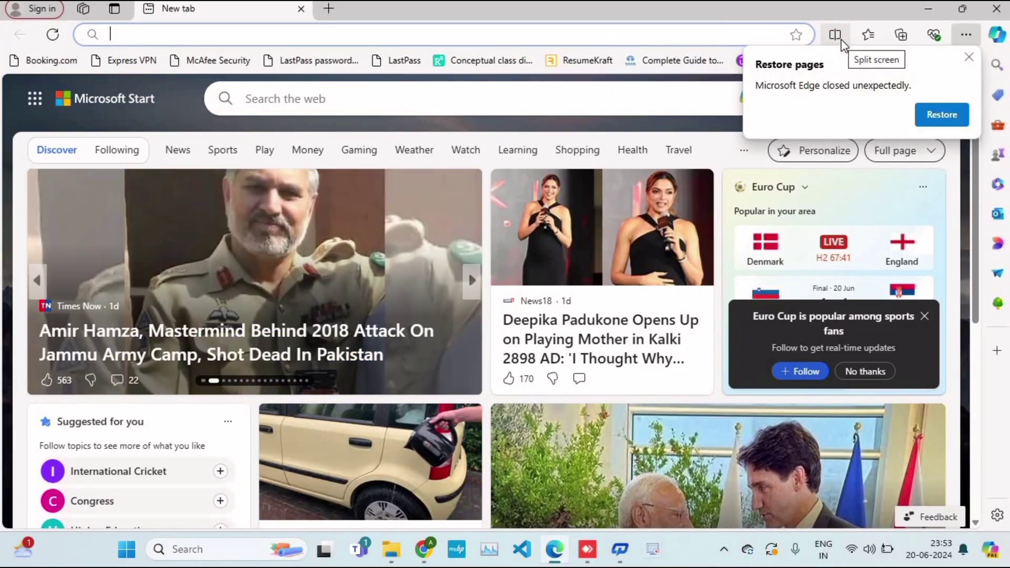
type("google.com")
key("Return")
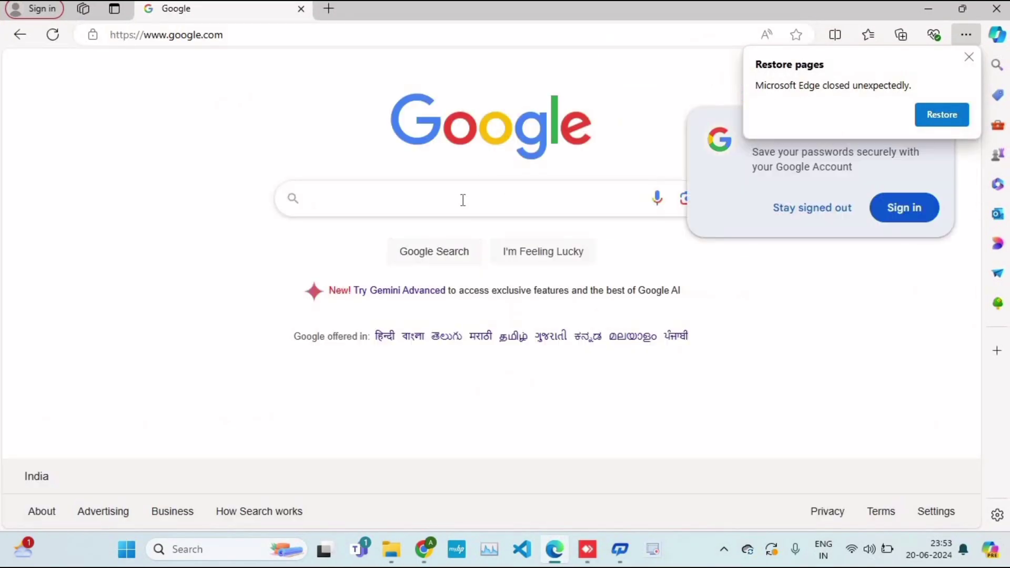
left_click(463, 200)
type("zero")
left_click(969, 57)
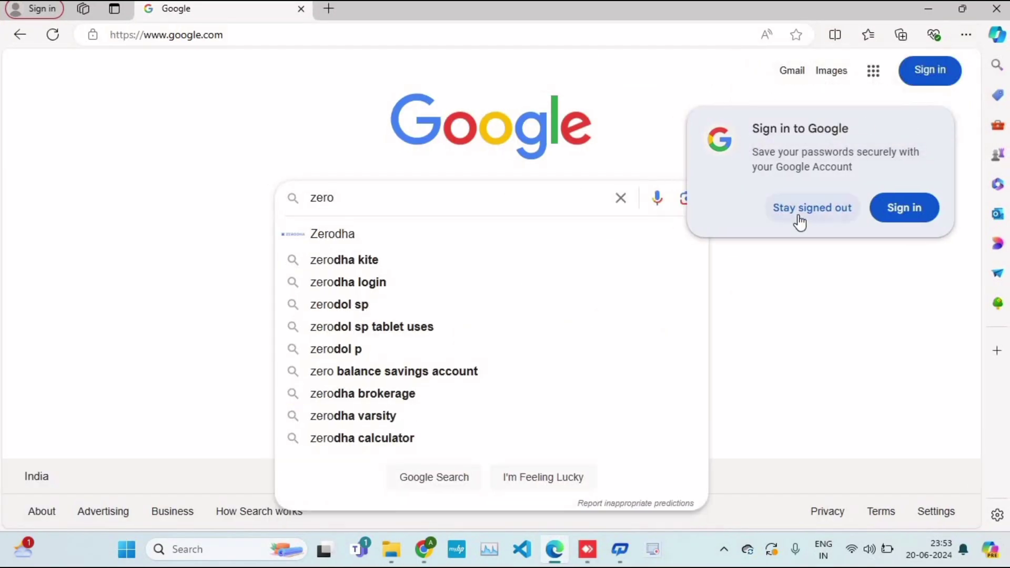
left_click(799, 221)
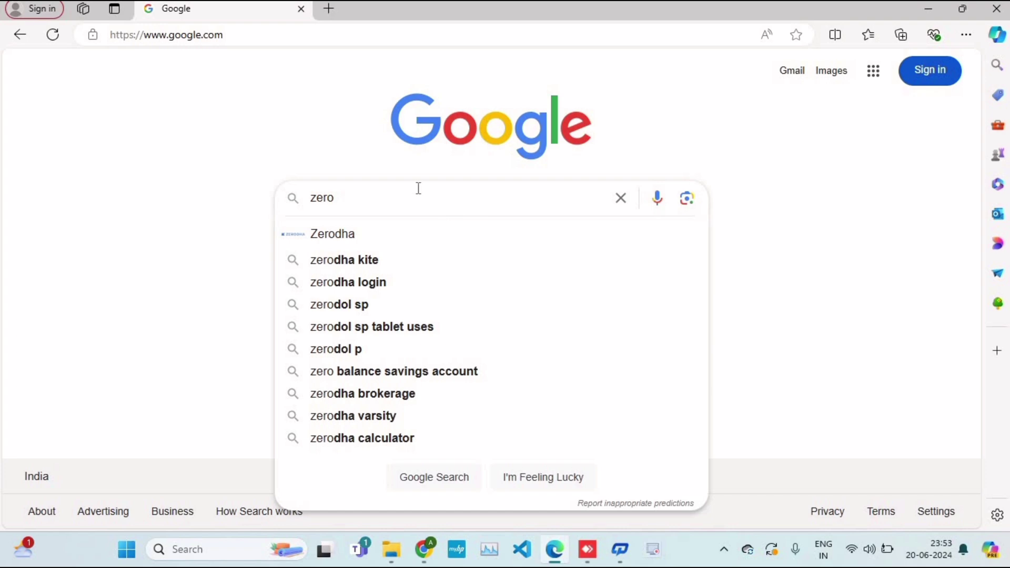
type("tier")
key("Return")
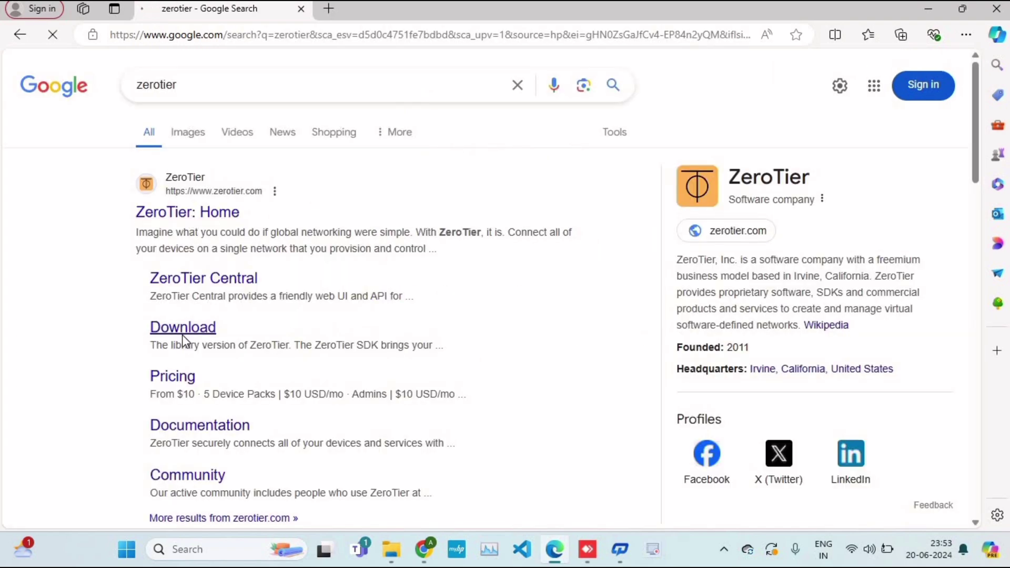
- Open ZeroTier's download page, accept cookies and download ZeroTier One.msi for Windows
left_click(182, 329)
left_click(769, 492)
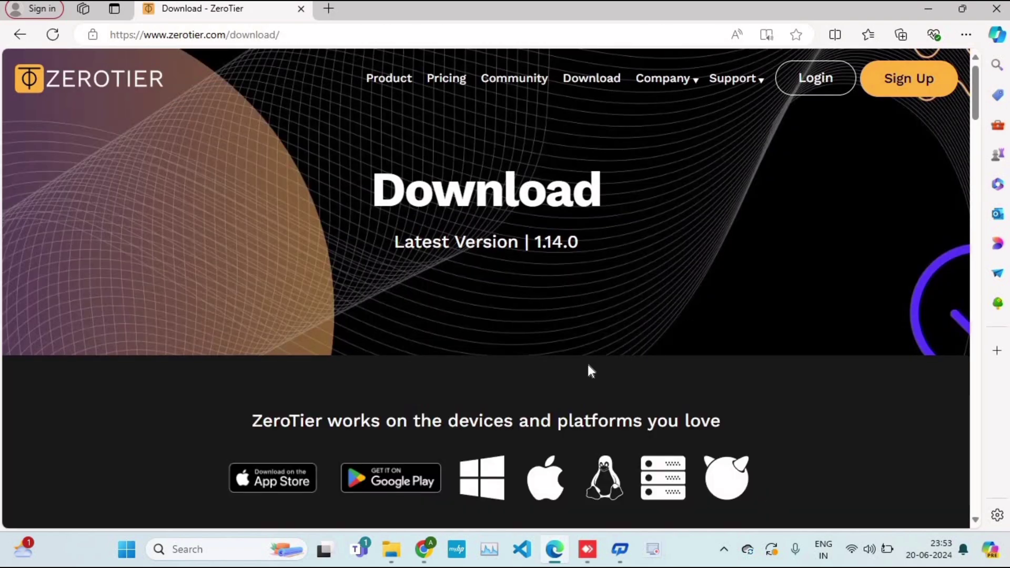
left_click(481, 481)
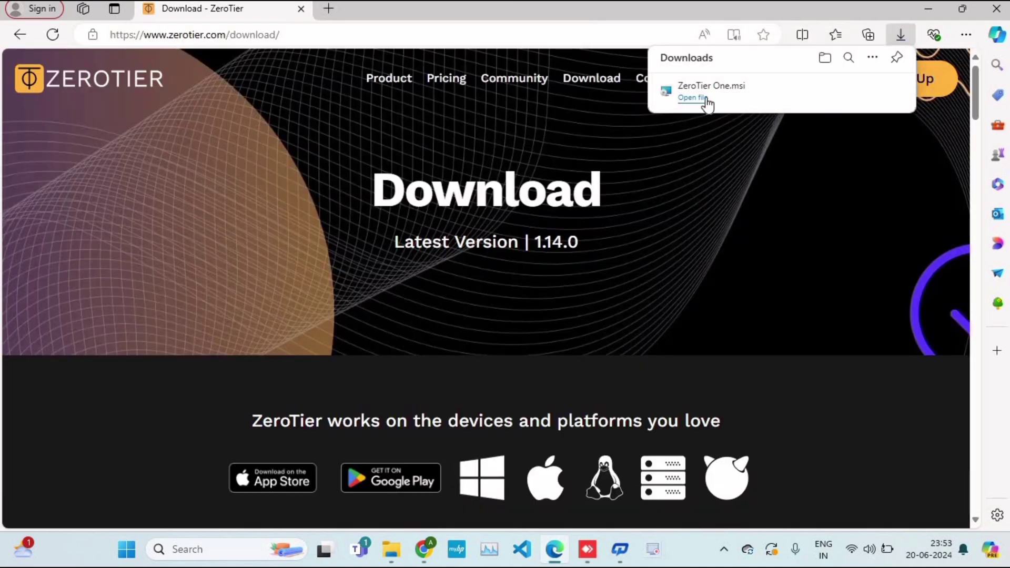
- Run the downloaded ZeroTier One.msi and install ZeroTier One through the Setup Wizard
left_click(694, 98)
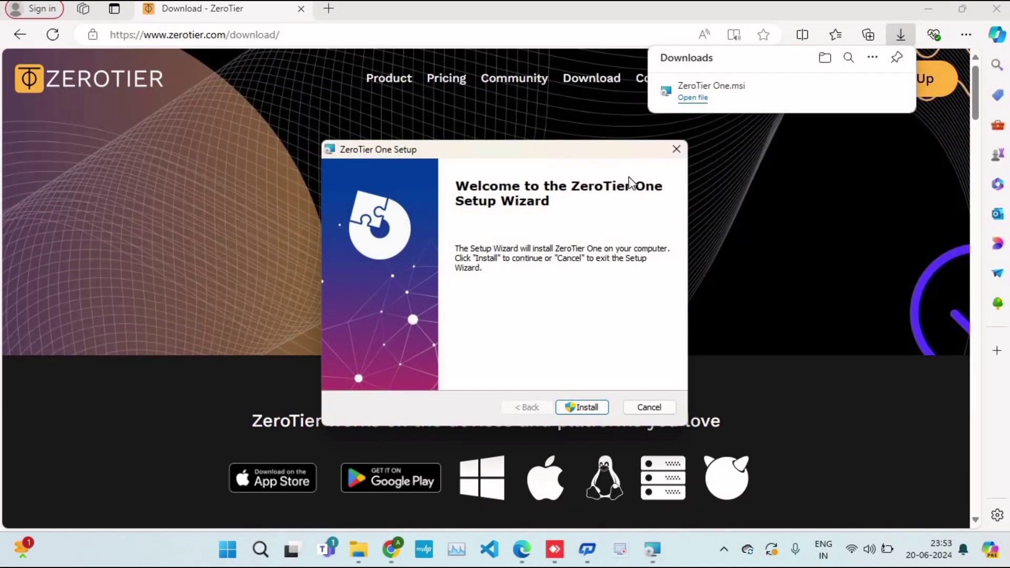
left_click(939, 6)
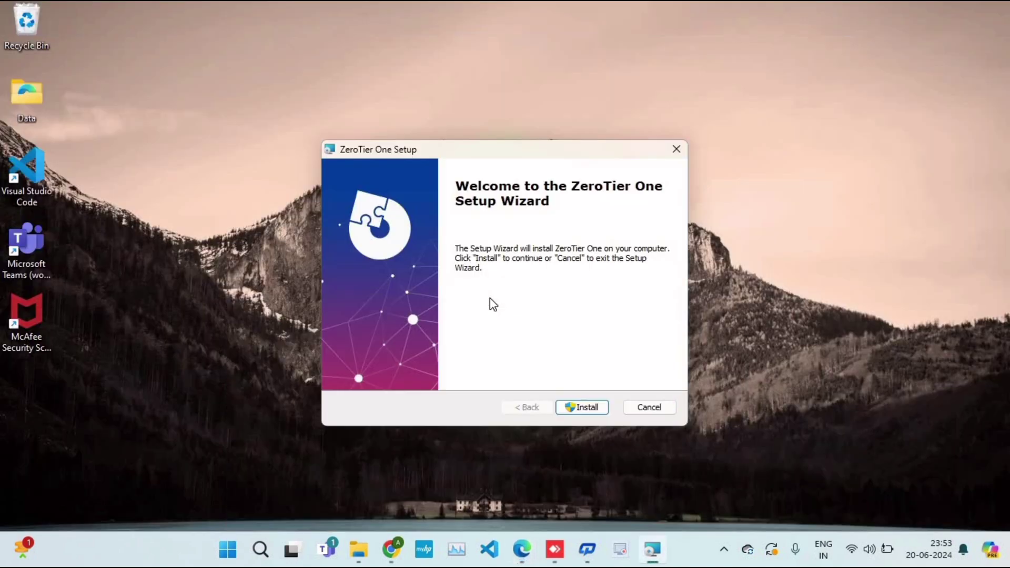
left_click(581, 408)
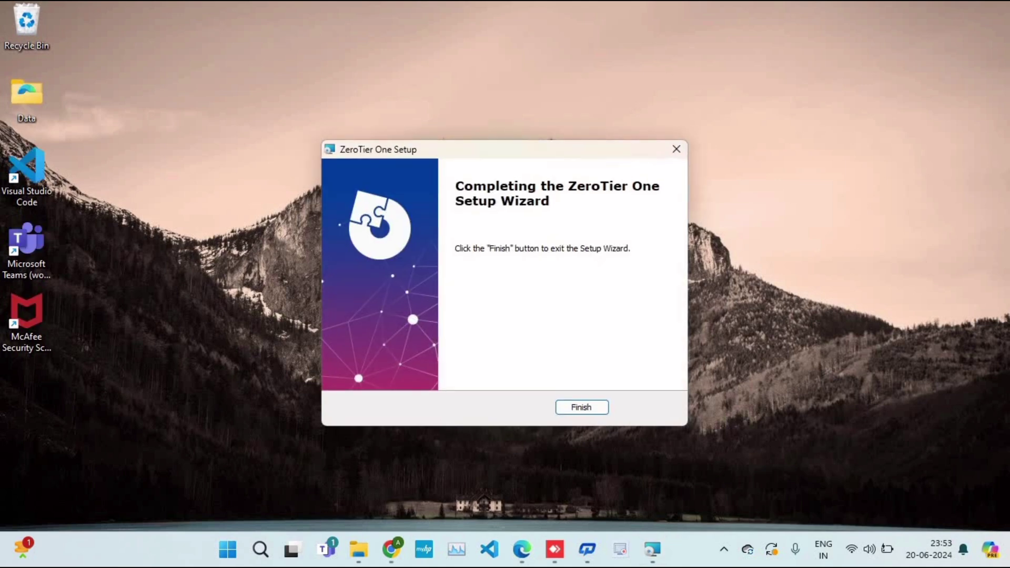
left_click(592, 408)
left_click(723, 547)
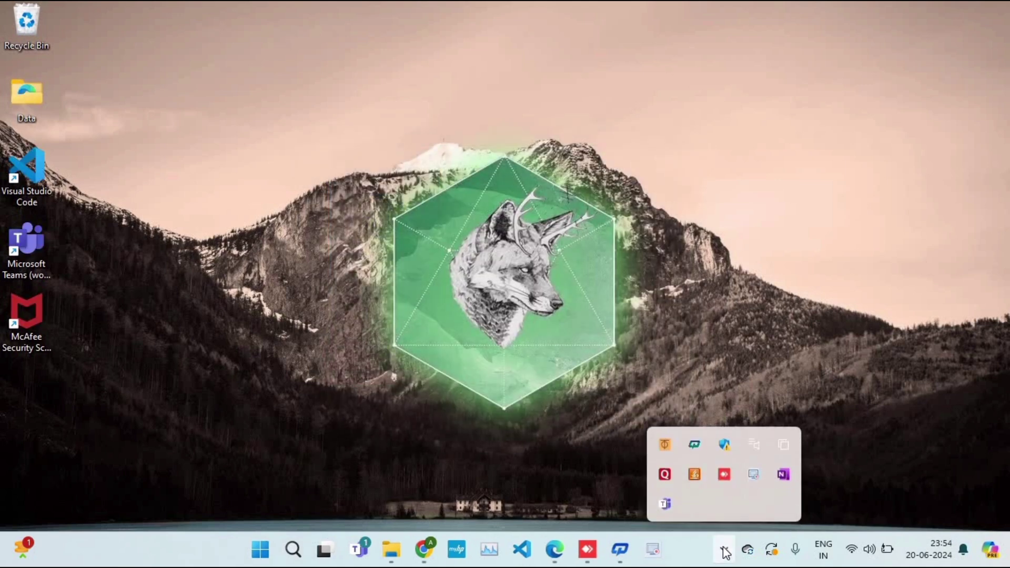
left_click(665, 446)
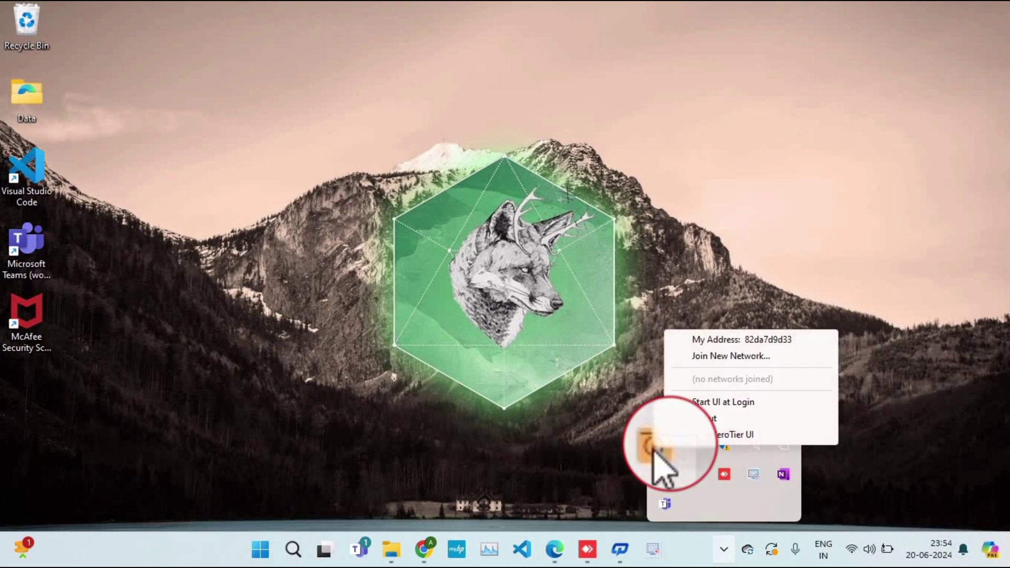
left_click(740, 360)
type("6ab")
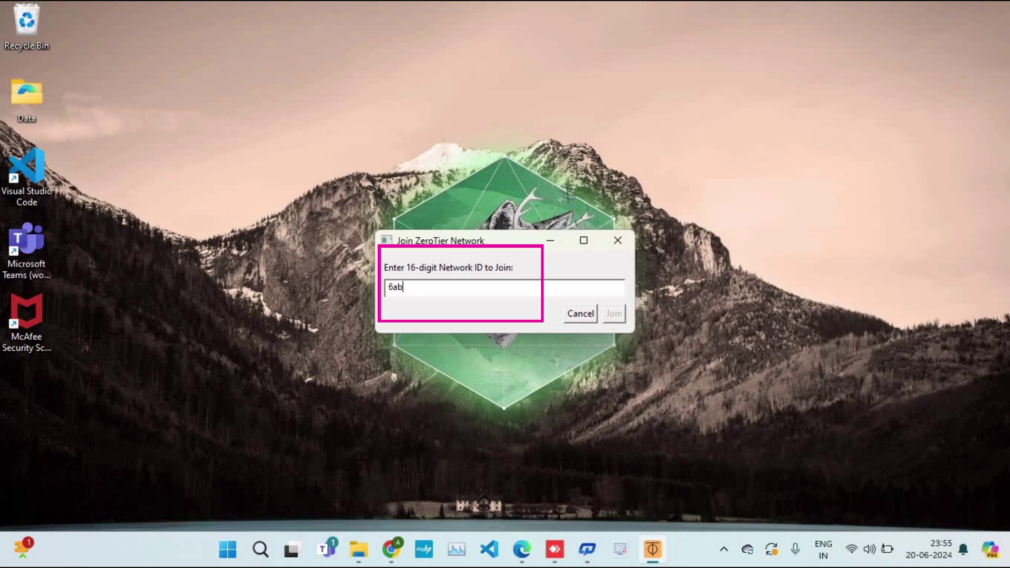
type("565387")
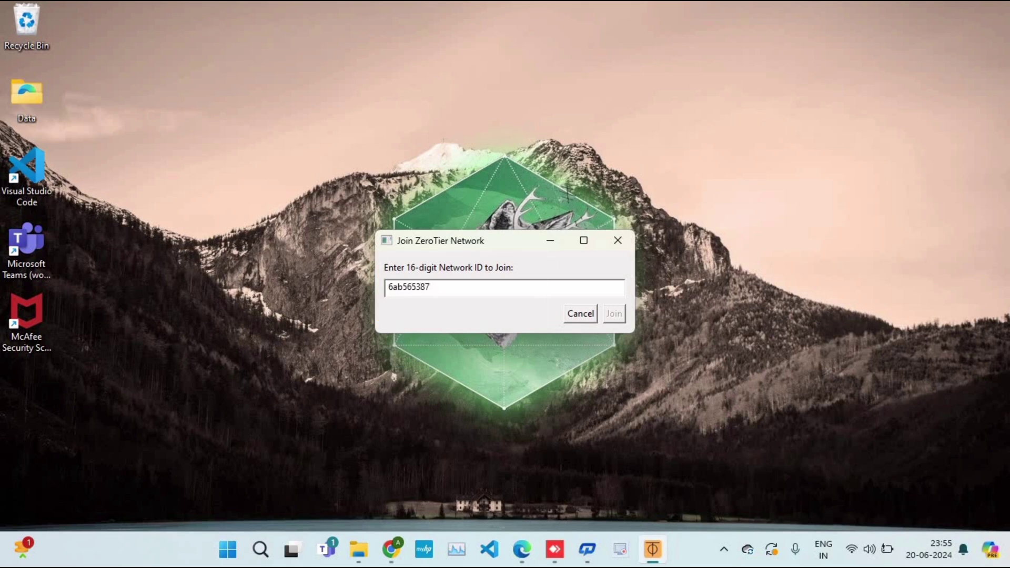
type("af8a7eb")
left_click(615, 317)
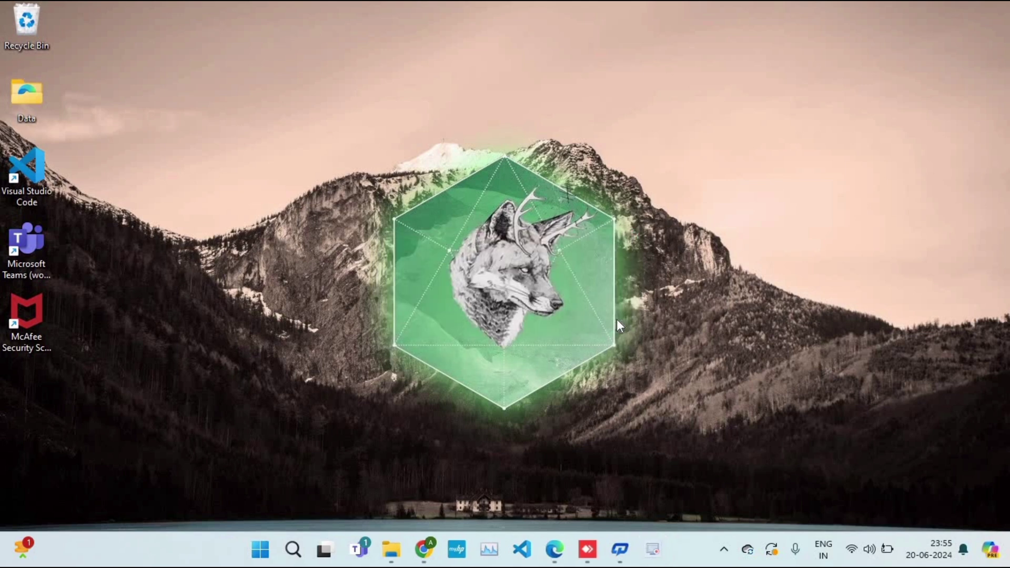
- Reopen the ZeroTier tray menu to confirm network 6ab565387af8a7eb is listed
left_click(723, 549)
left_click(665, 446)
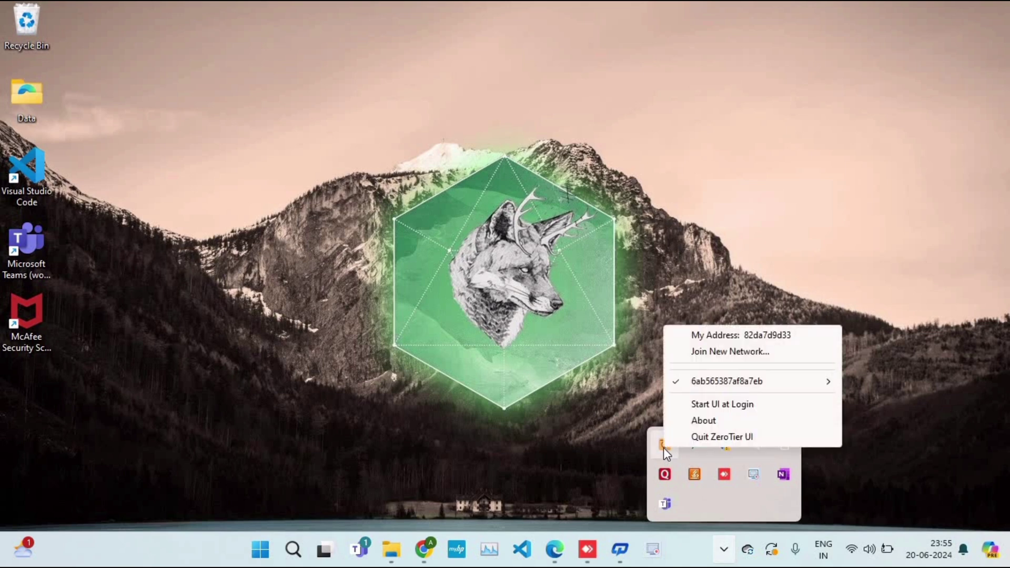
mouse_move(828, 388)
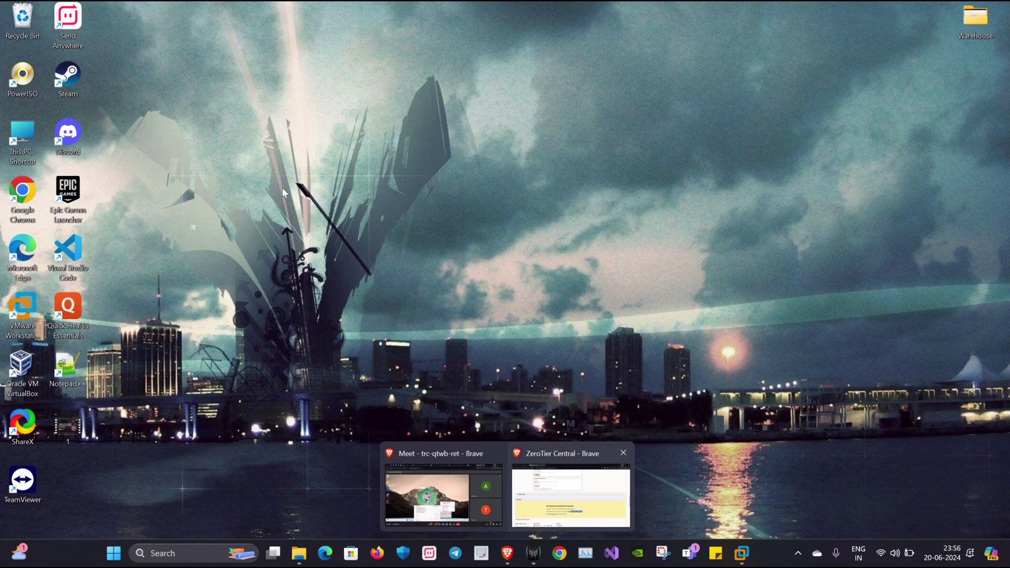
- Reload ZeroTier Central and name the newly joined member 'Windows'
left_click(570, 491)
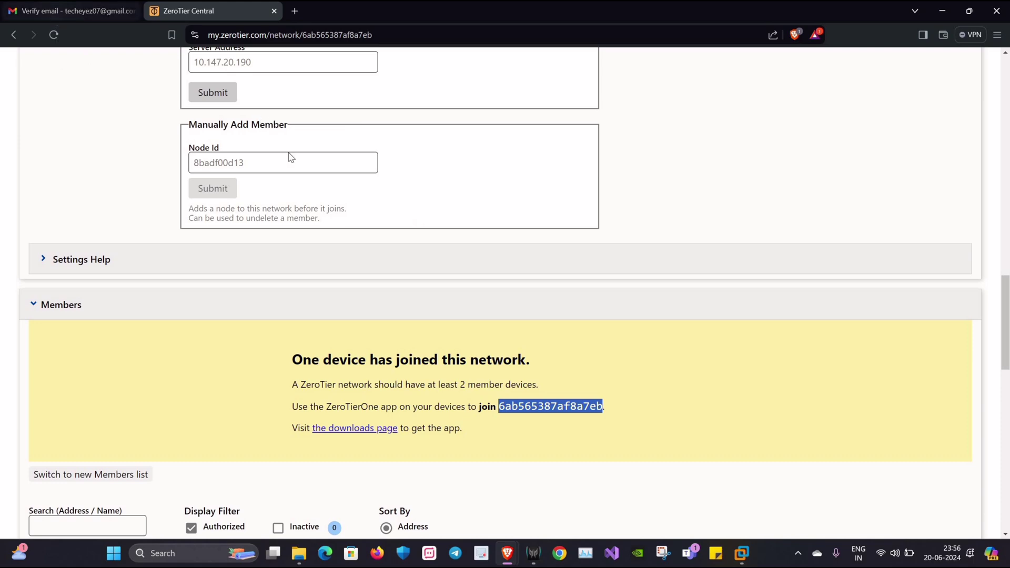
key("F5")
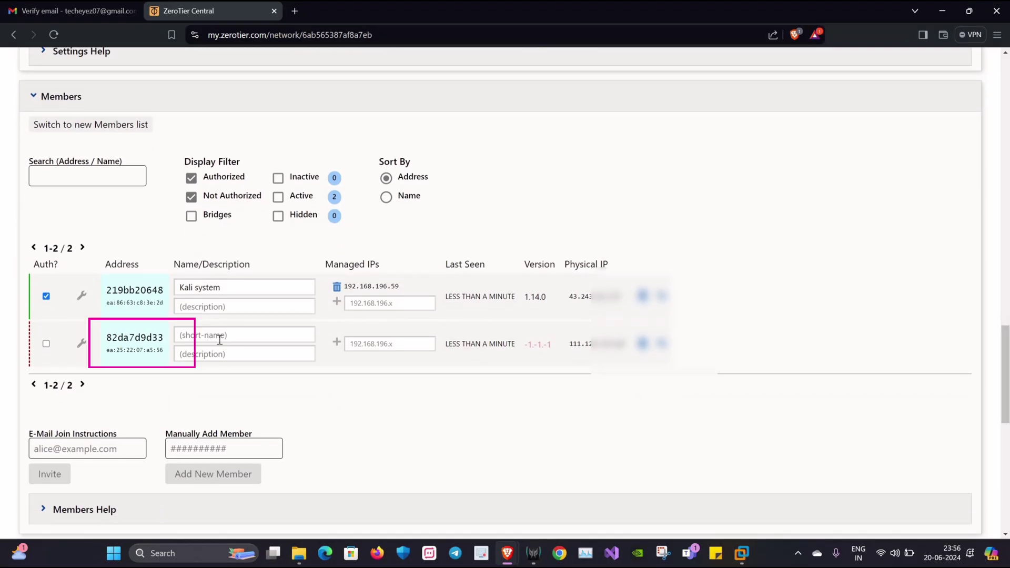
left_click(222, 335)
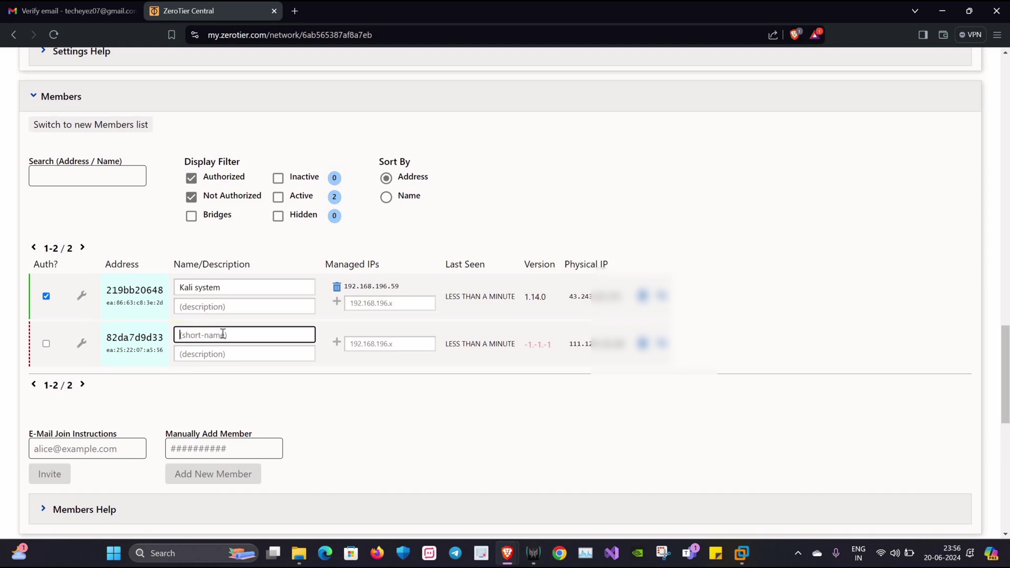
type("Windows")
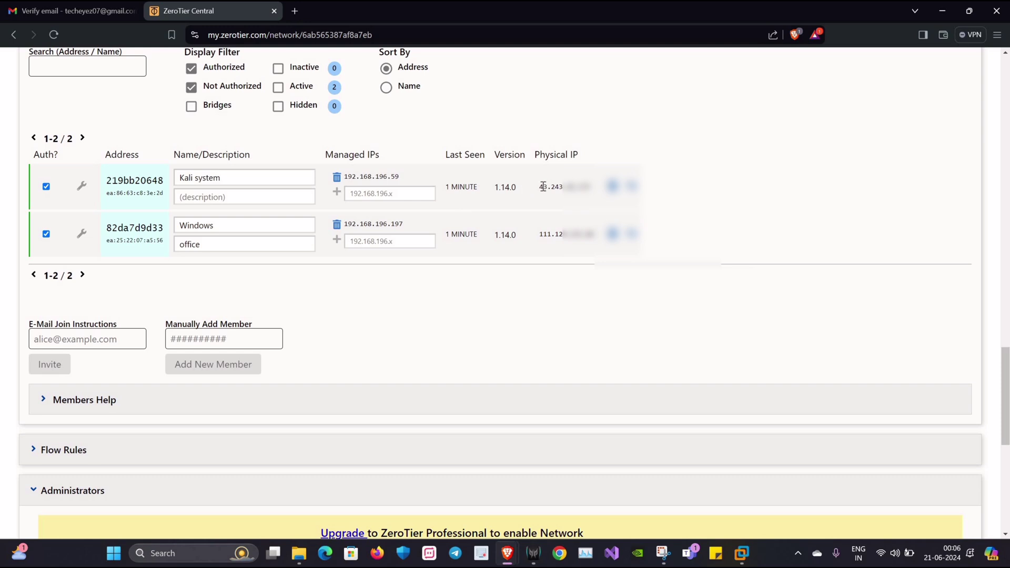
- Highlight the physical IPs of the Kali and Windows members to compare them
left_click_drag(541, 187, 576, 187)
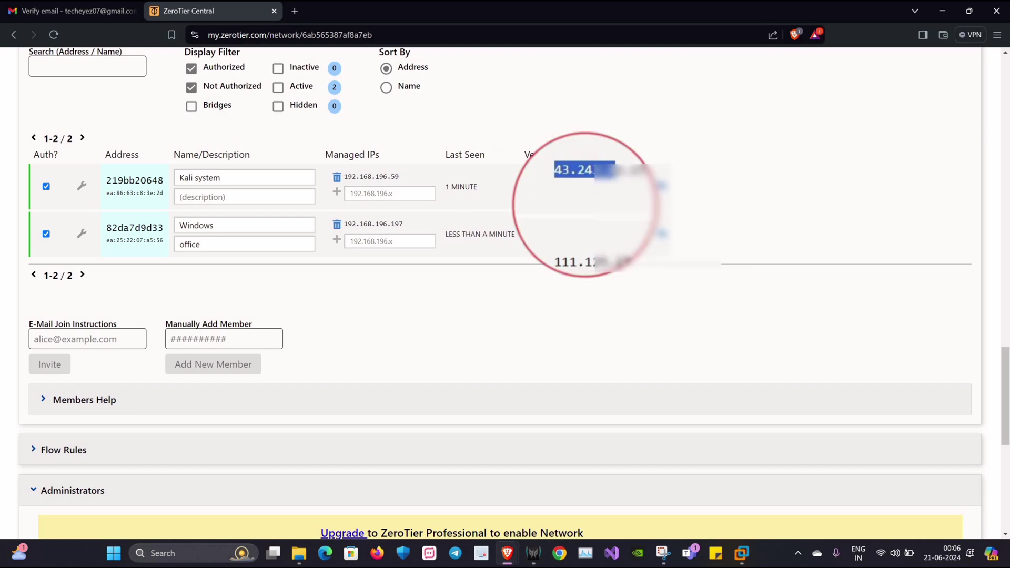
left_click_drag(540, 234, 585, 234)
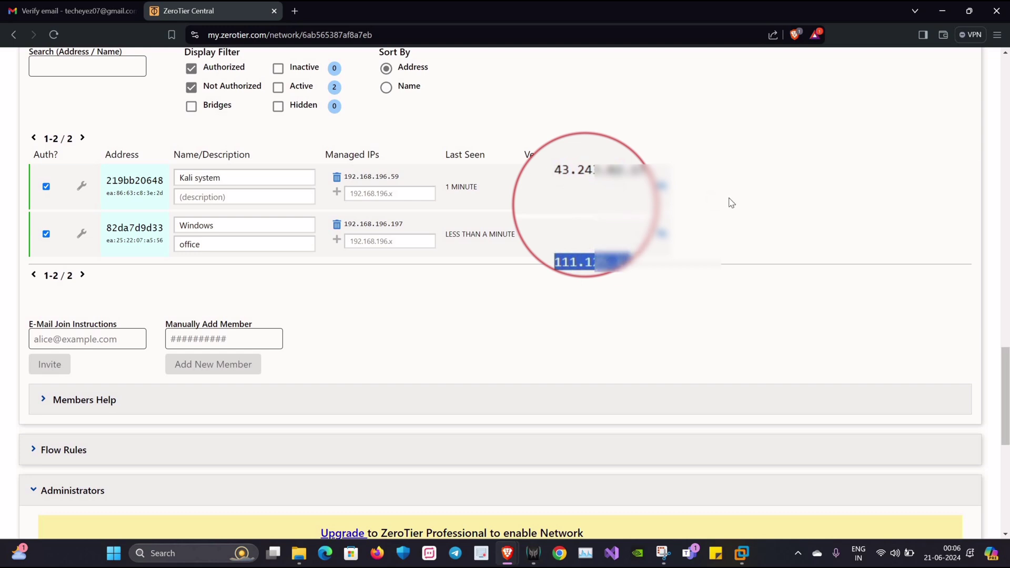
left_click(247, 184)
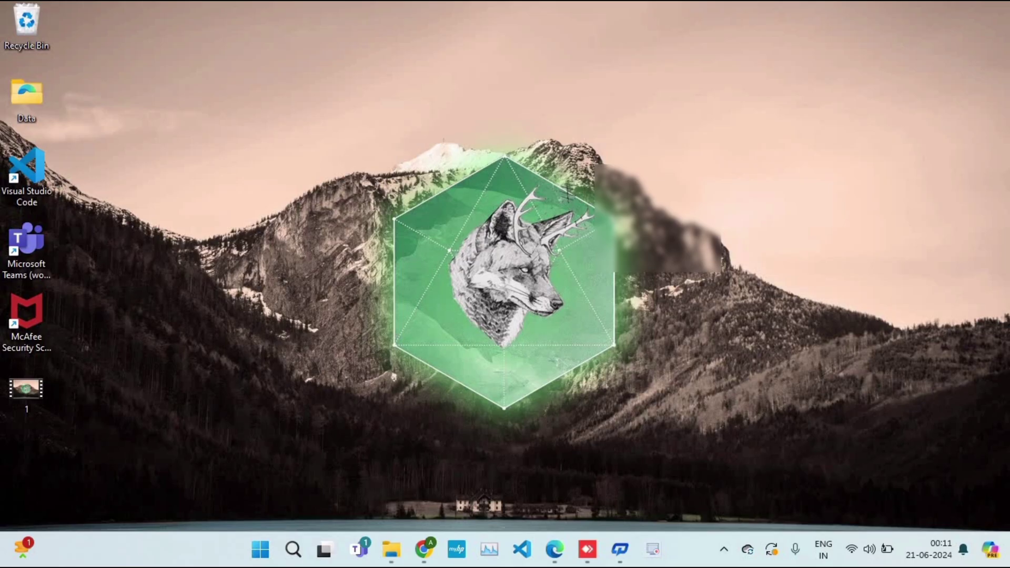
- Launch Windows PowerShell and maximize its window
left_click(293, 550)
type("powe")
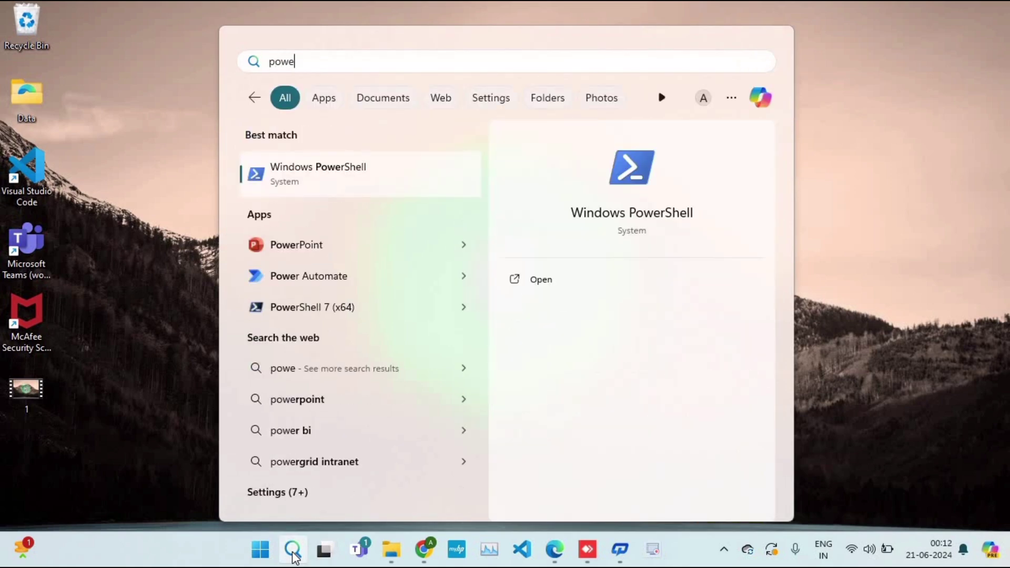
key("Return")
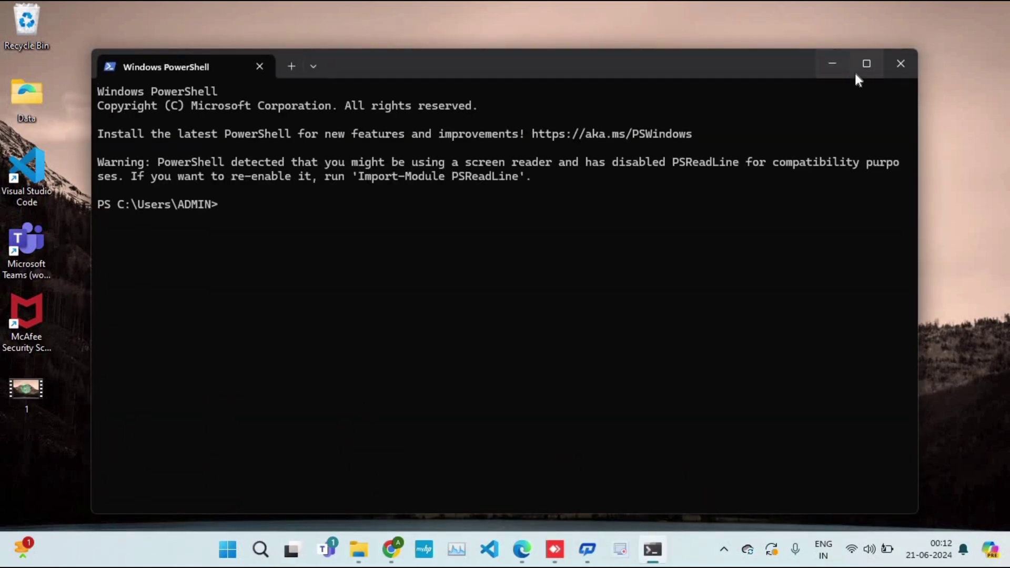
left_click(856, 73)
- SSH into Kali at 192.168.196.59 as the Kali user and list its home folder
type("ssh")
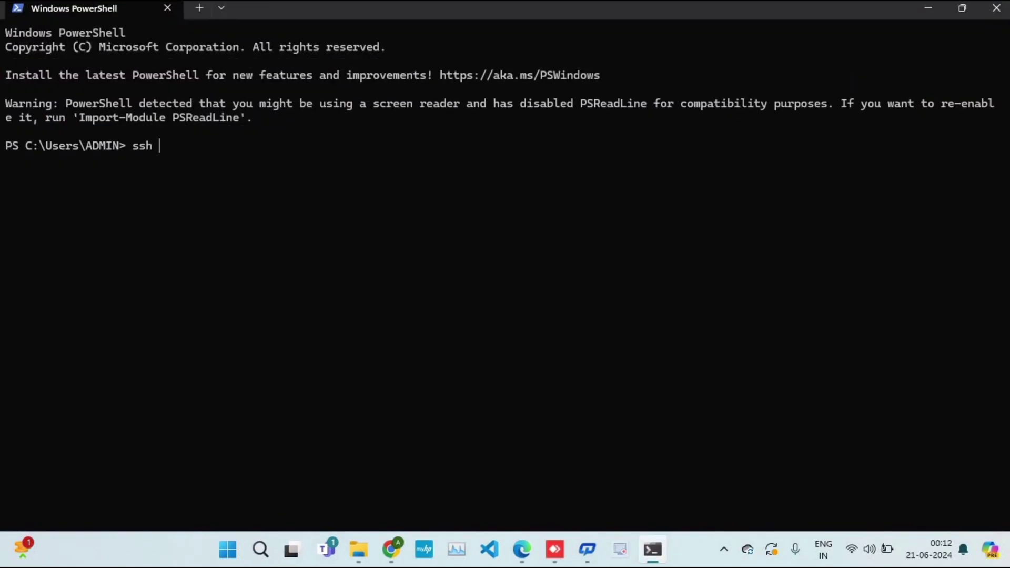
type(" teche@192.168.")
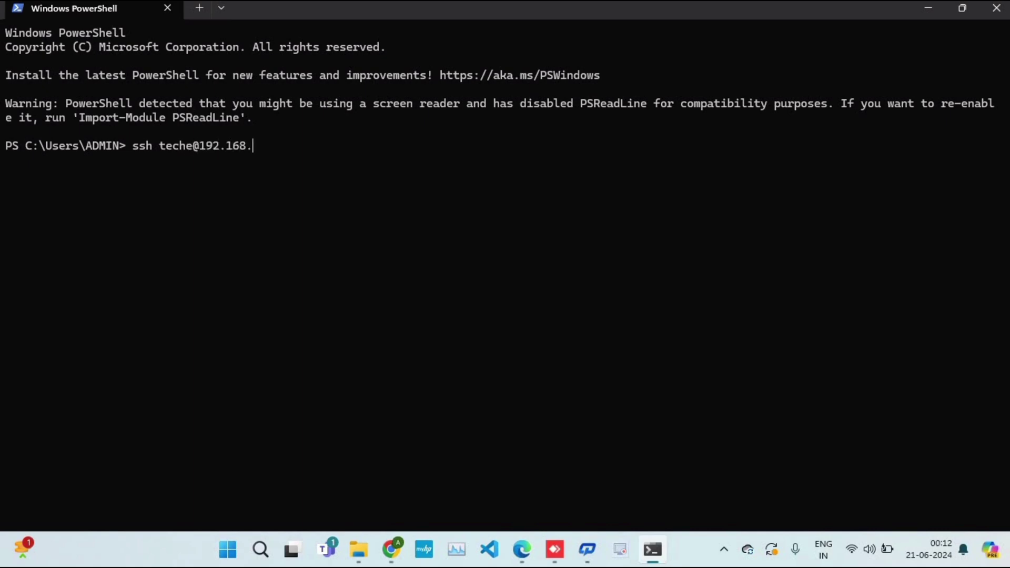
type("196.59")
key("Return")
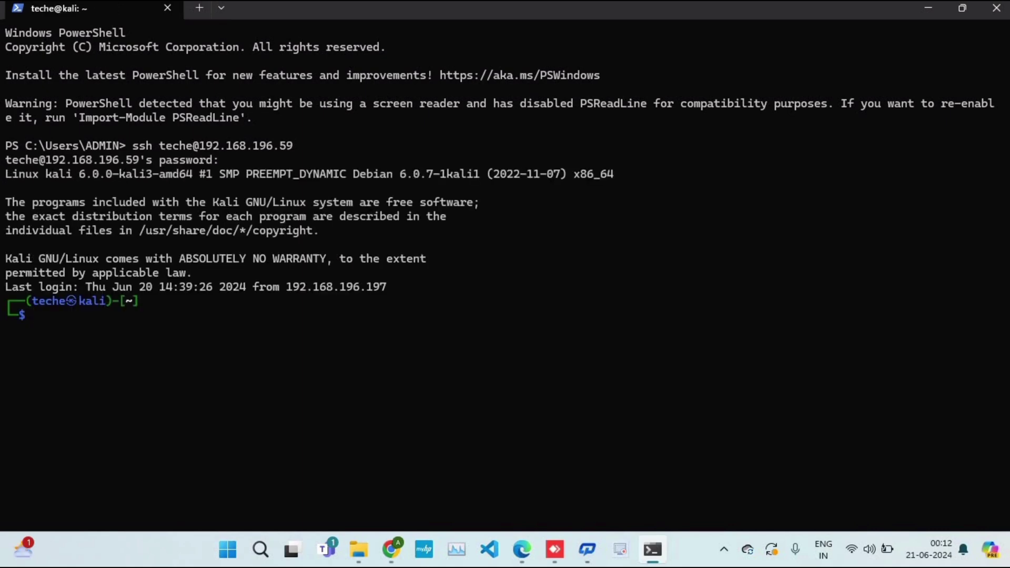
type("ls")
key("Return")
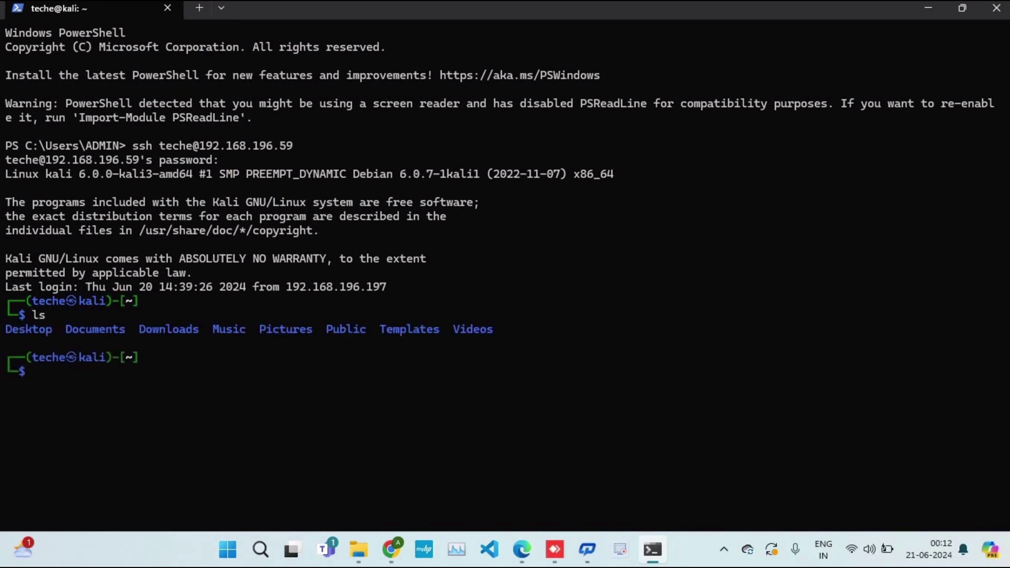
- Clear the terminal and run sudo apt install xrdp on Kali
key("ctrl+l")
type("sudo")
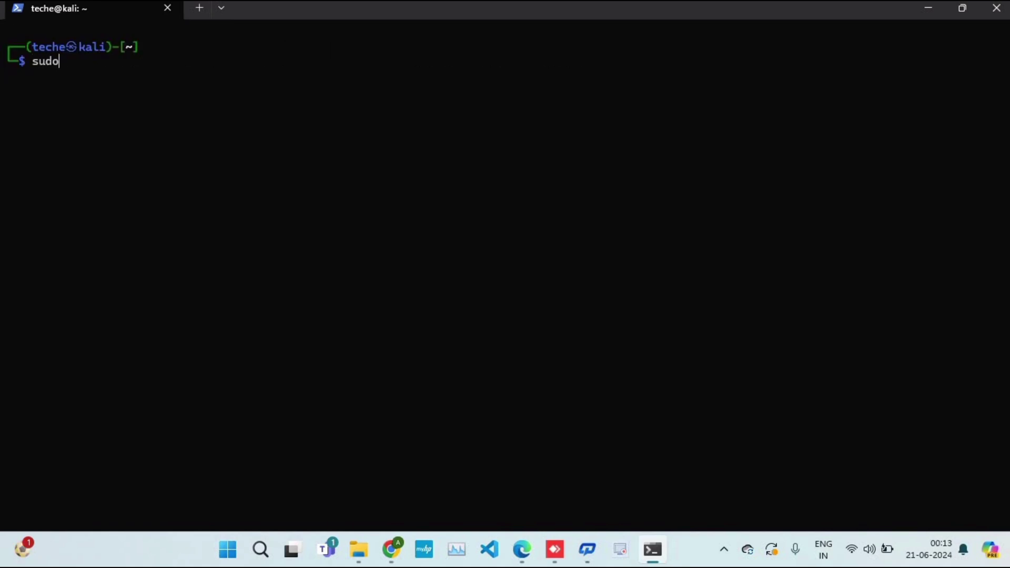
type(" apt install xrdp")
key("Return")
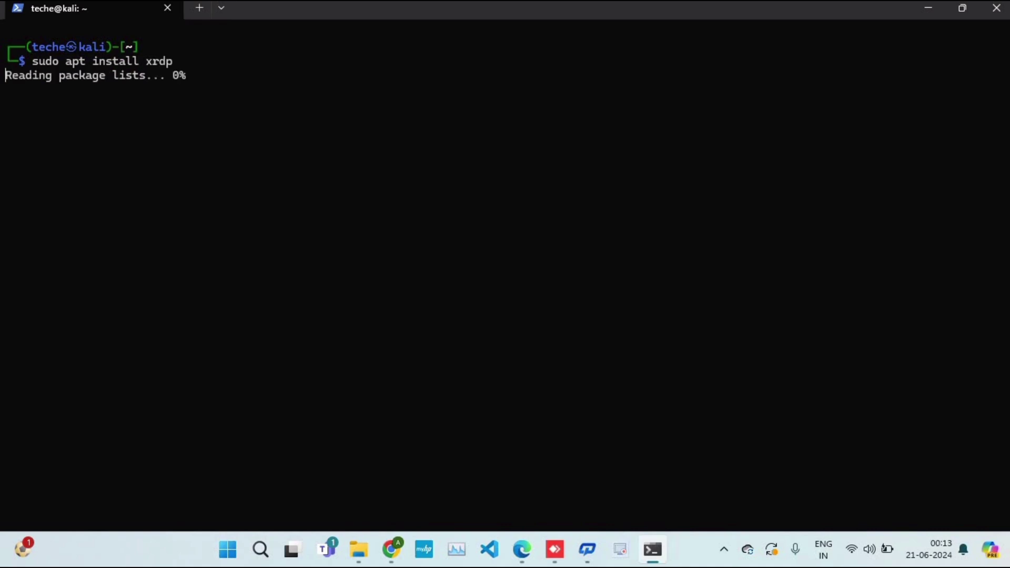
- Start the xrdp service and set a new root password with sudo passwd root
type("s")
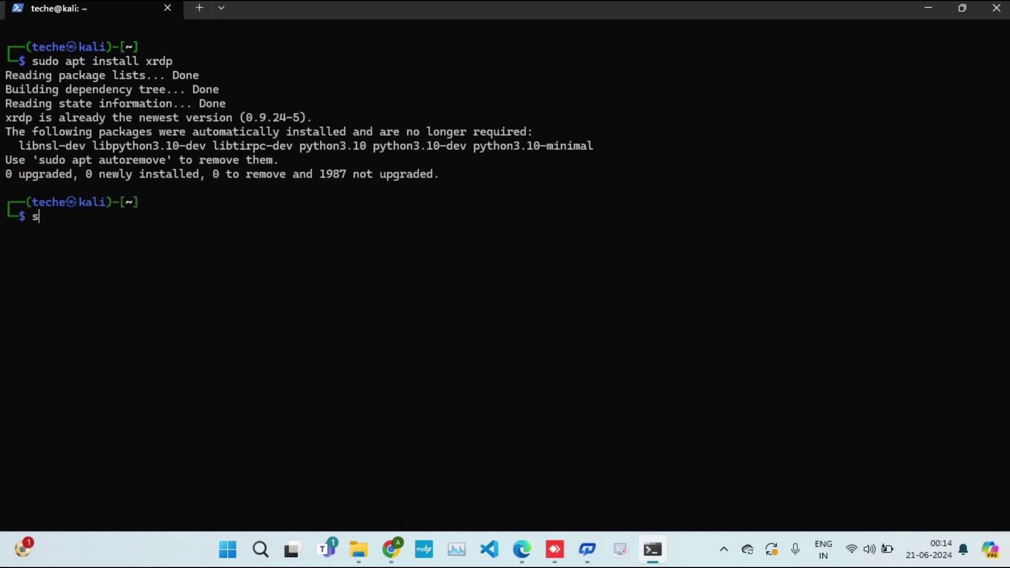
type("udo service xrdp start")
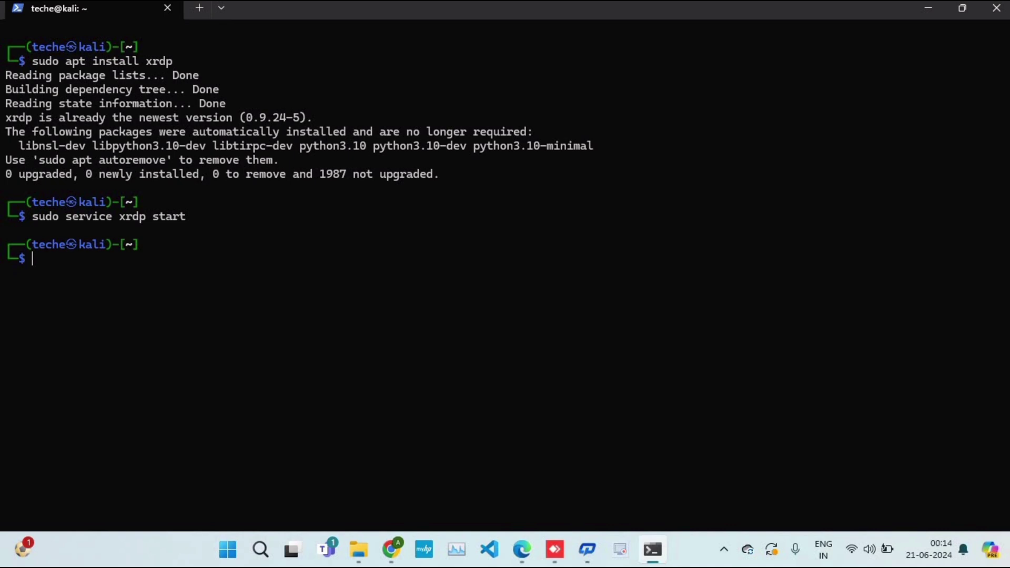
type("do passwd root")
key("Return")
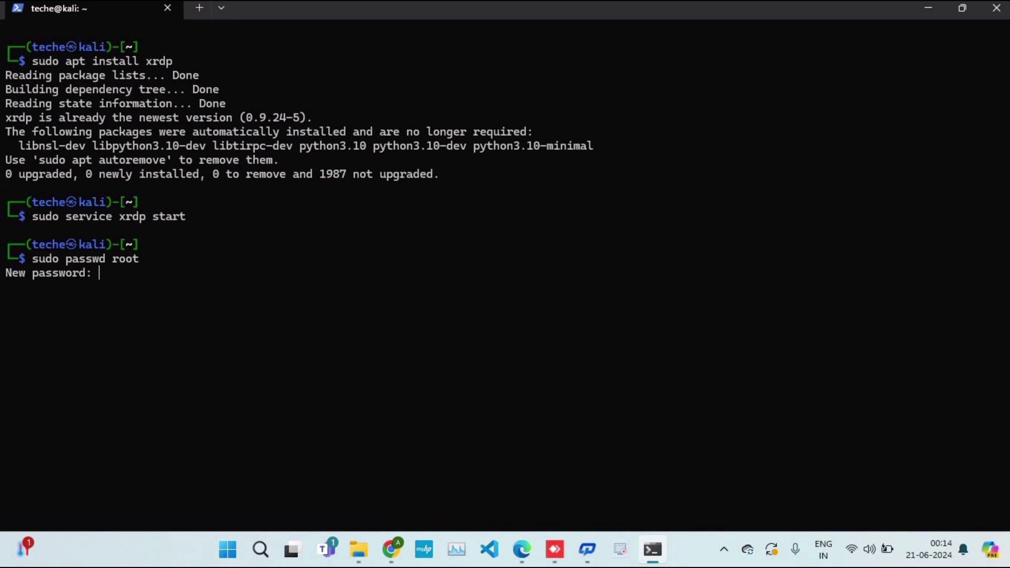
key("Return")
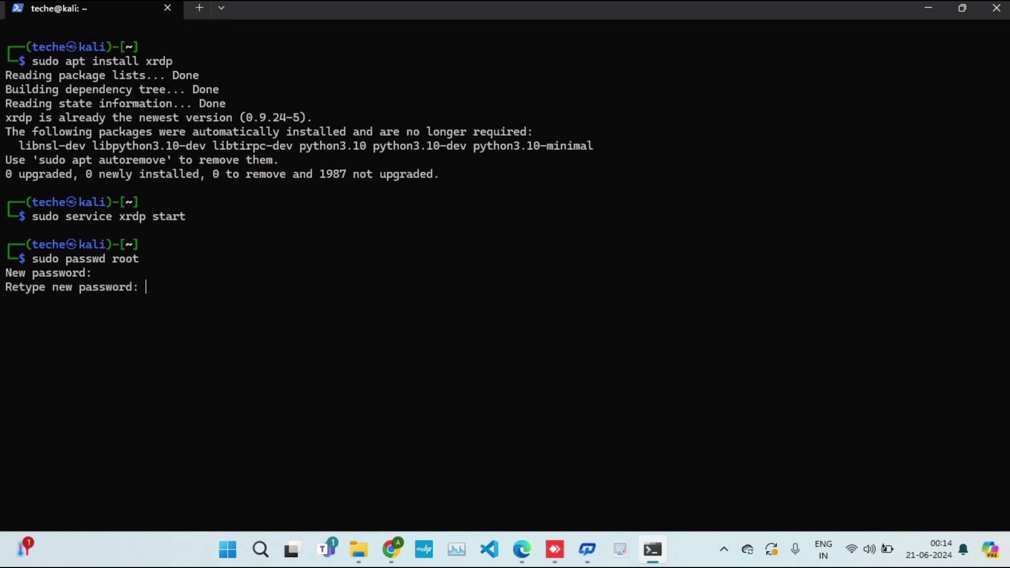
key("Return")
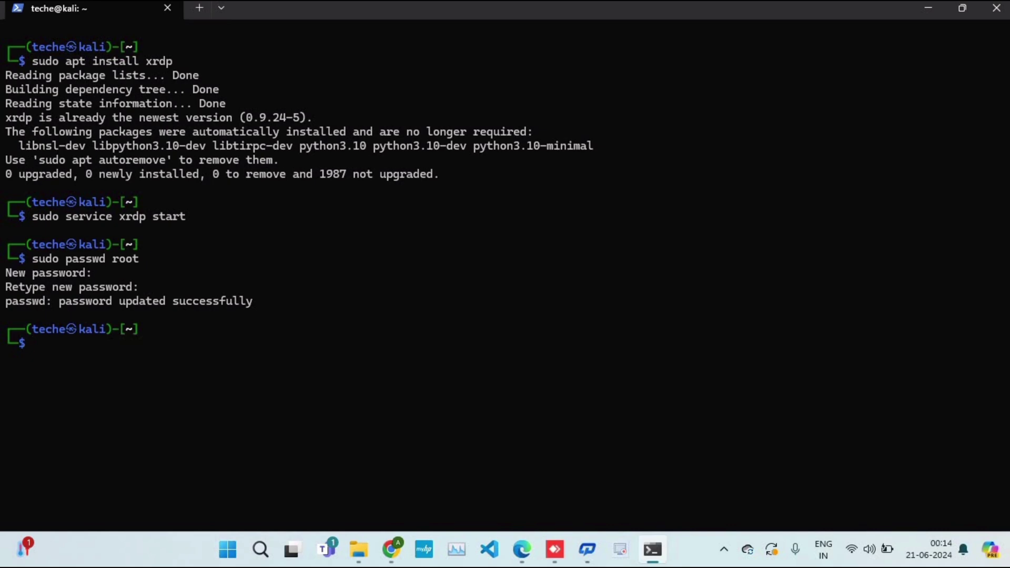
- Launch Remote Desktop Connection from Windows search
left_click(260, 550)
type("rdp")
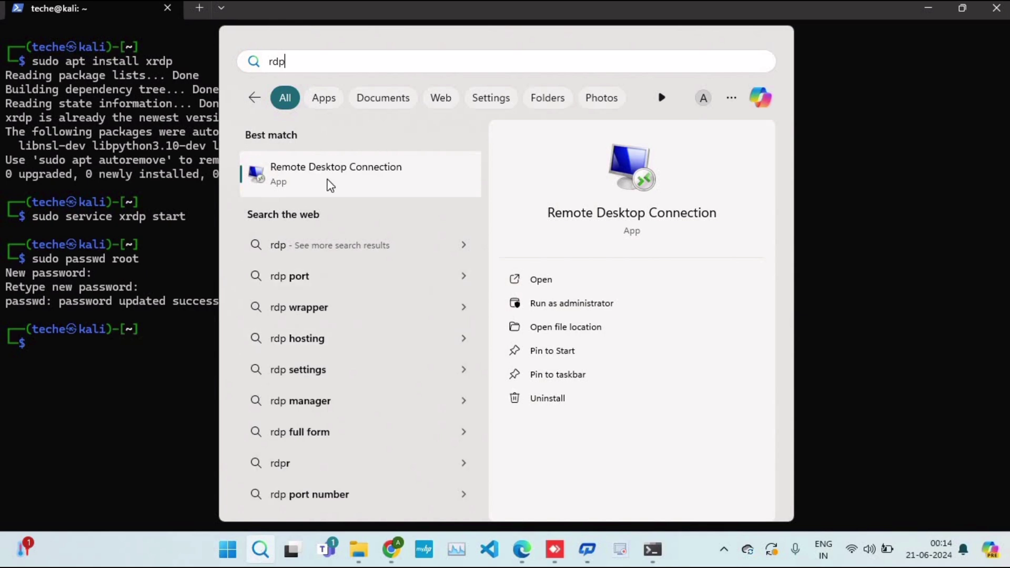
left_click(328, 180)
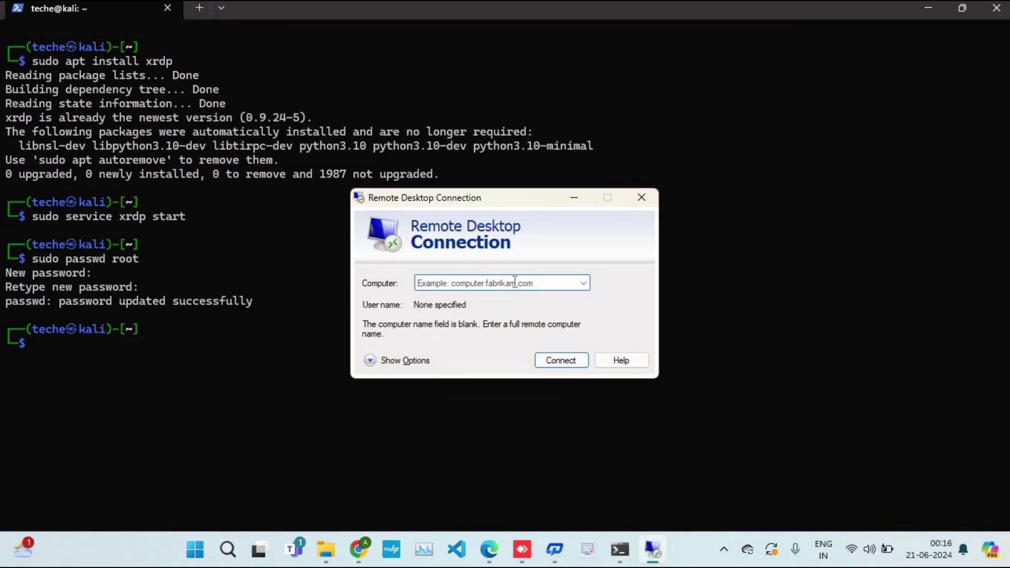
- Connect to 192.168.196.59 as user root, accepting the certificate warning
left_click(480, 286)
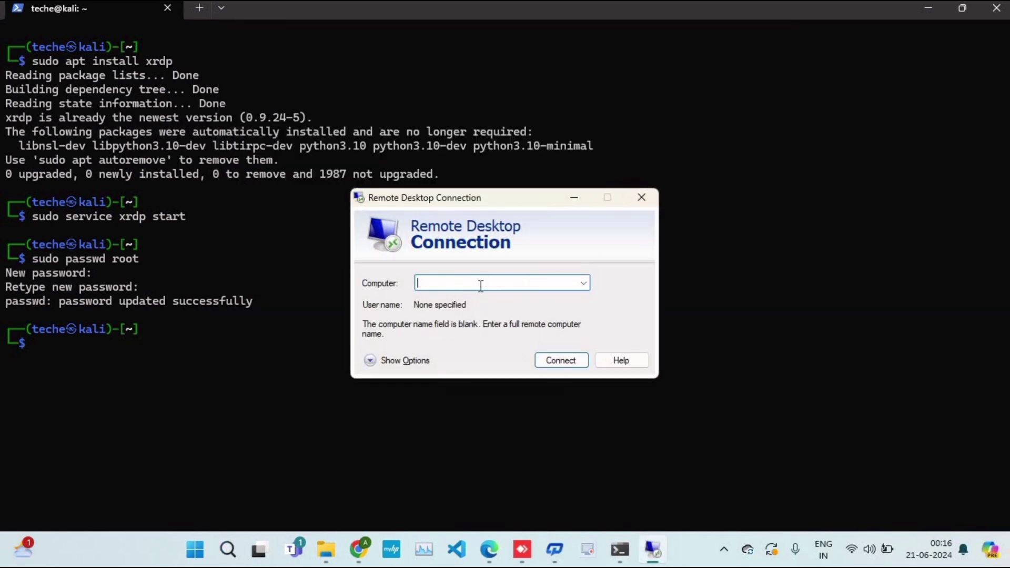
type("192.168.196.59")
left_click(402, 363)
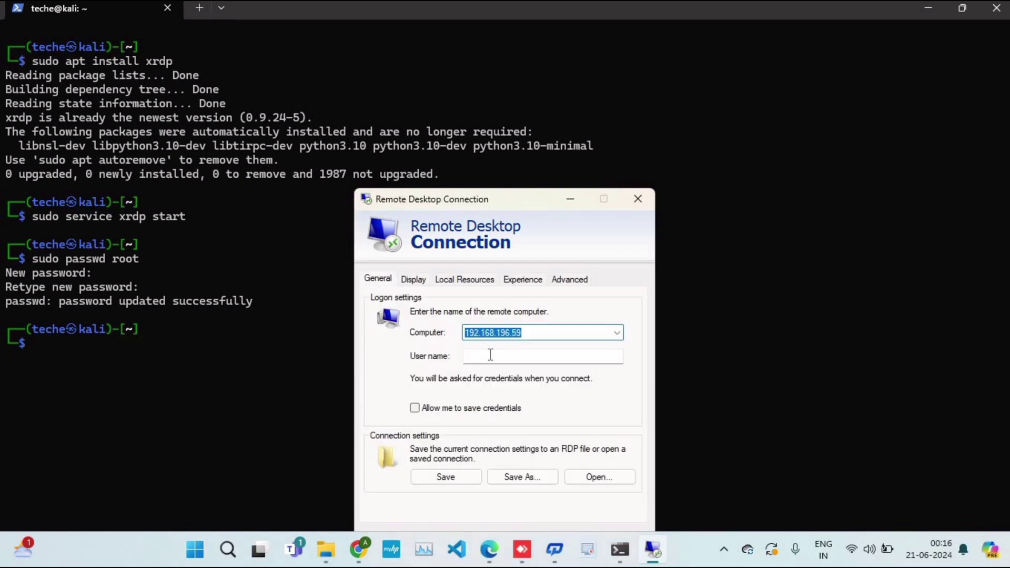
left_click(490, 354)
type("root")
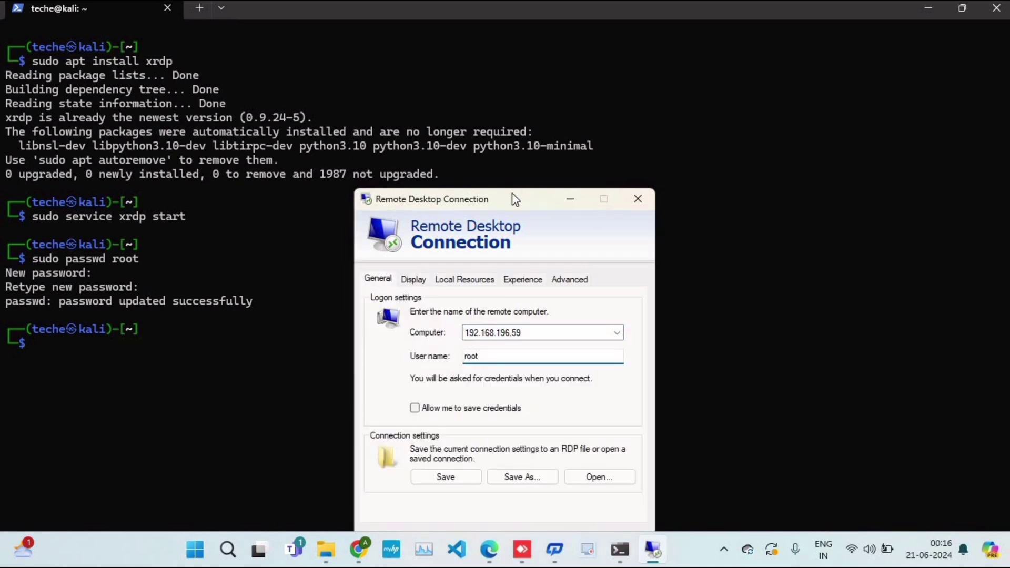
left_click(571, 438)
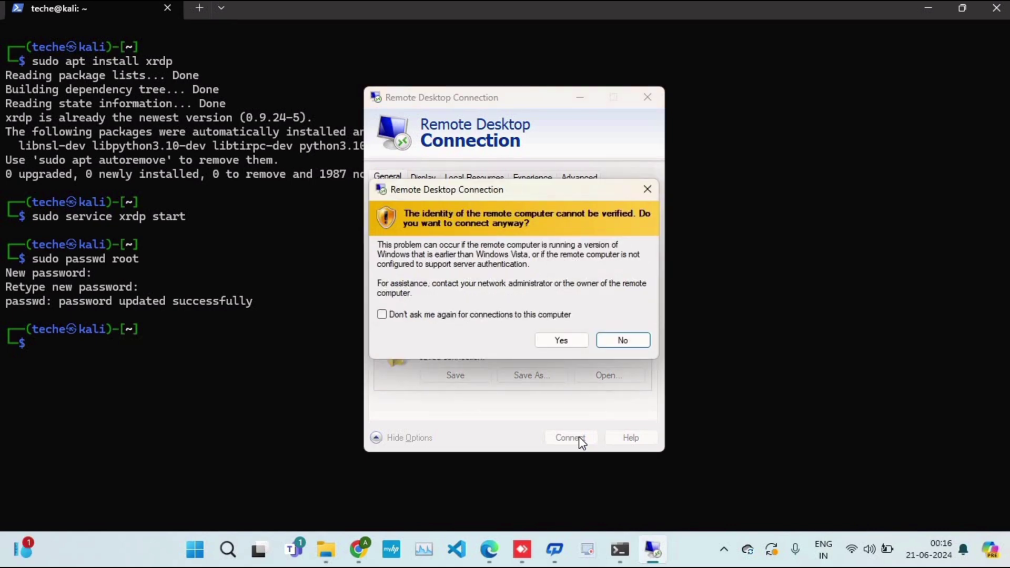
left_click(558, 341)
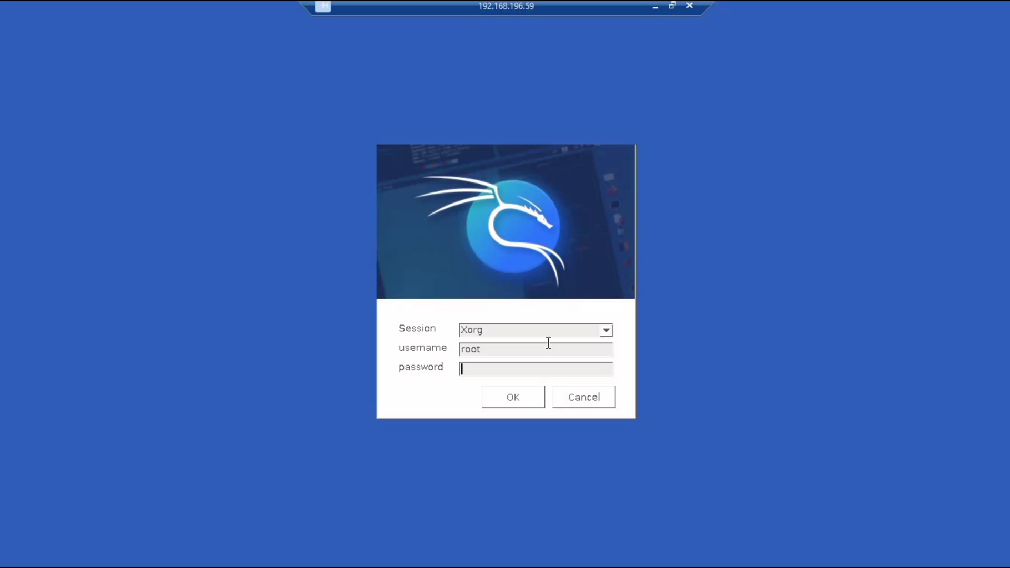
- Log into the Kali xrdp session as root with its password, then leave the remote desktop
type("toor")
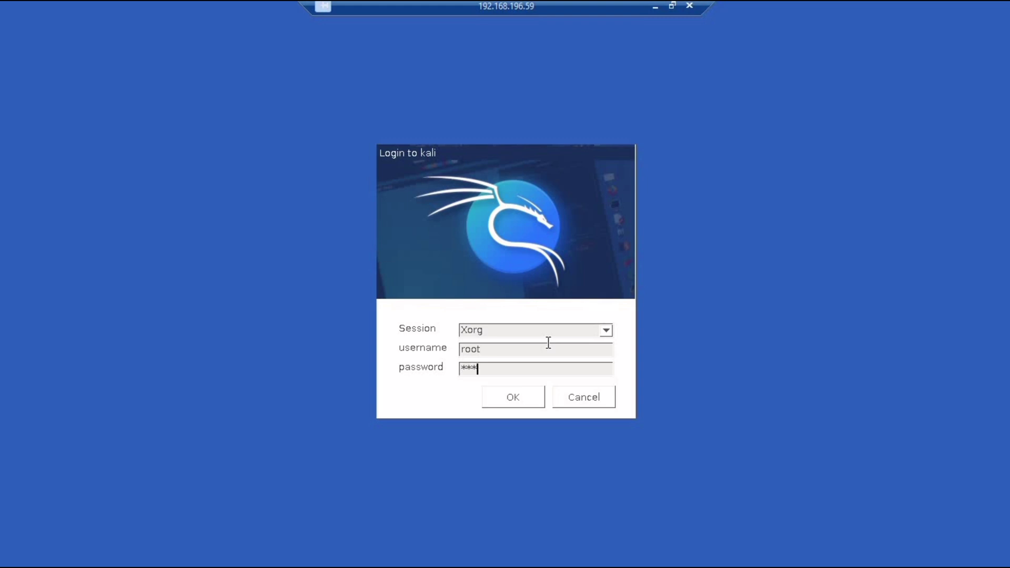
left_click(515, 398)
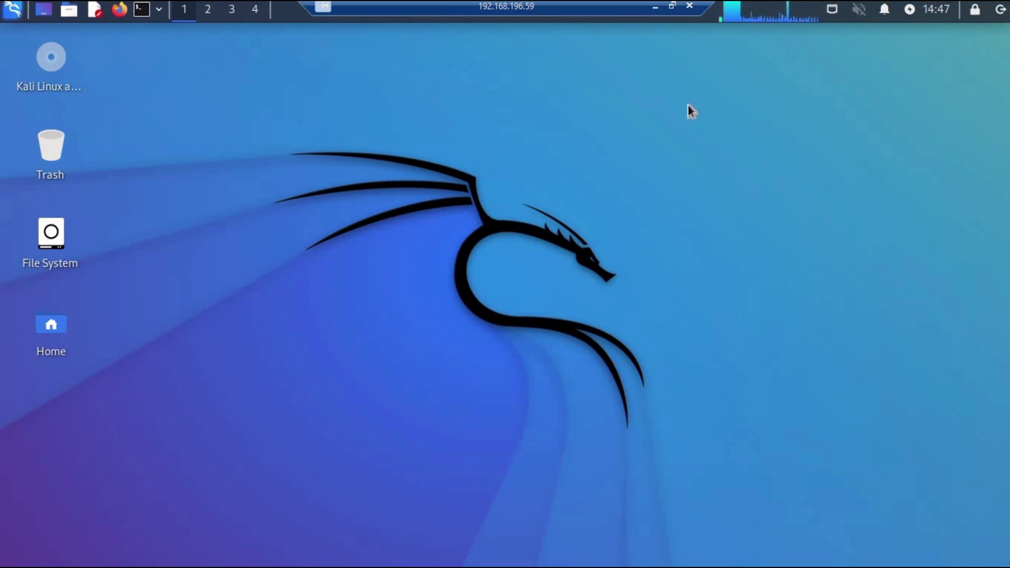
left_click(655, 7)
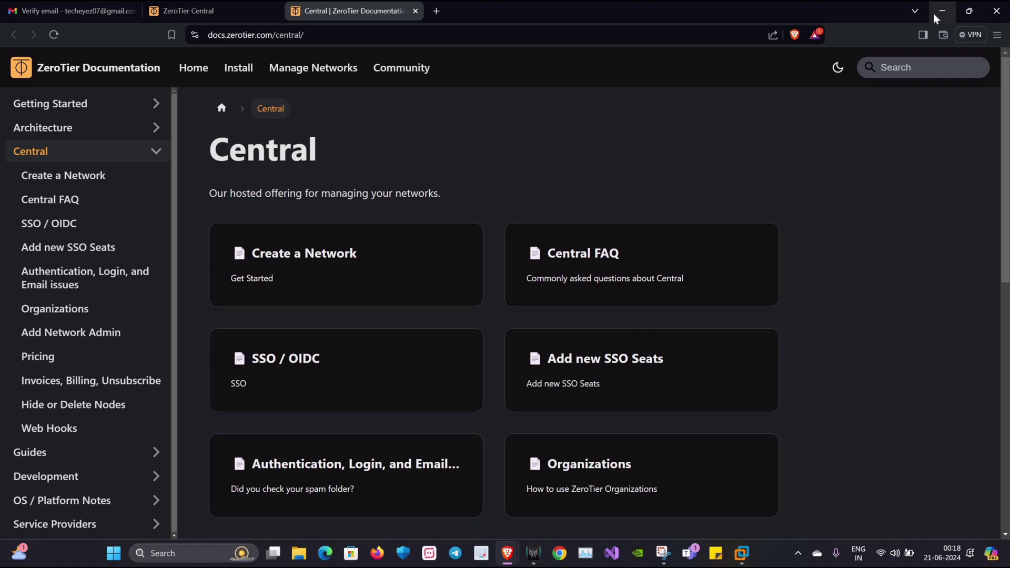
- Minimize the ZeroTier docs browser with Win+D to show the Windows desktop
key("super+d")
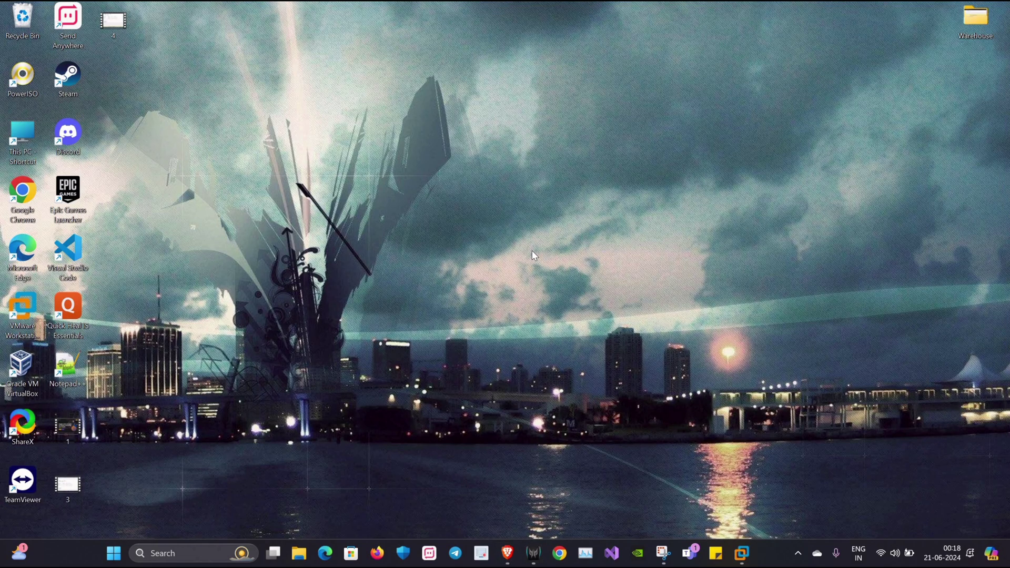